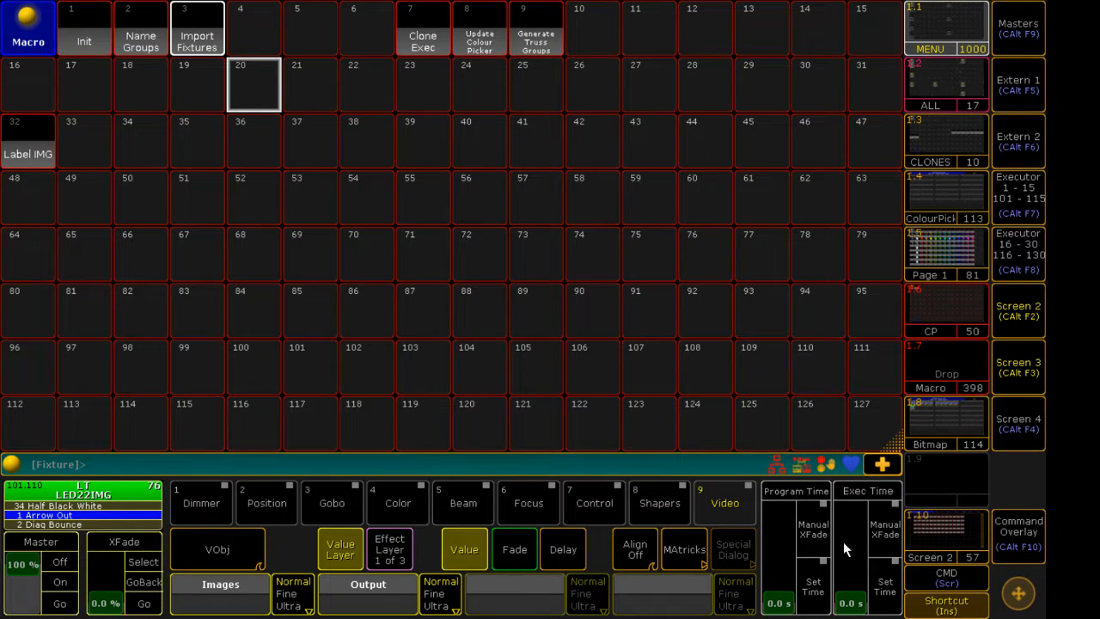
Show the Screen 2 layout view, return to the view menu and open the first macro page.
left_click(934, 542)
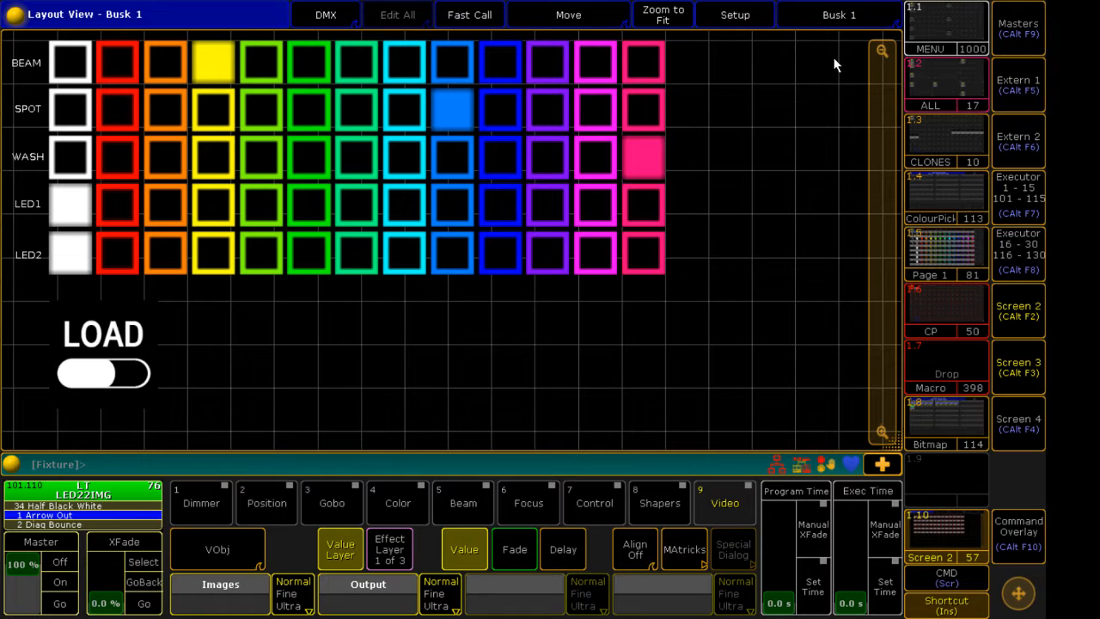
left_click(935, 27)
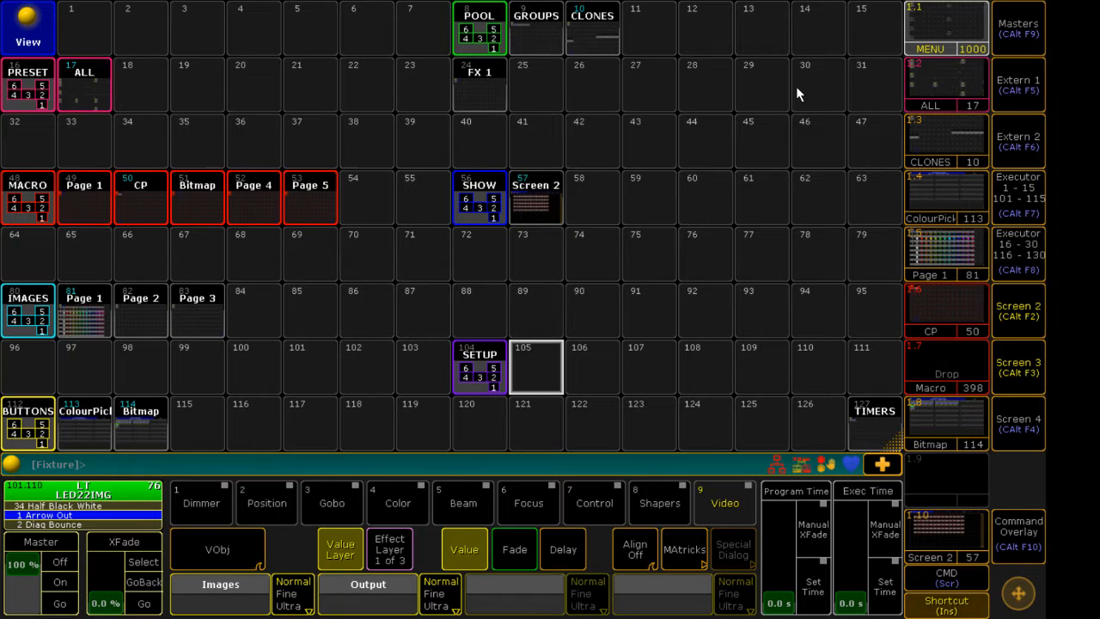
left_click(93, 212)
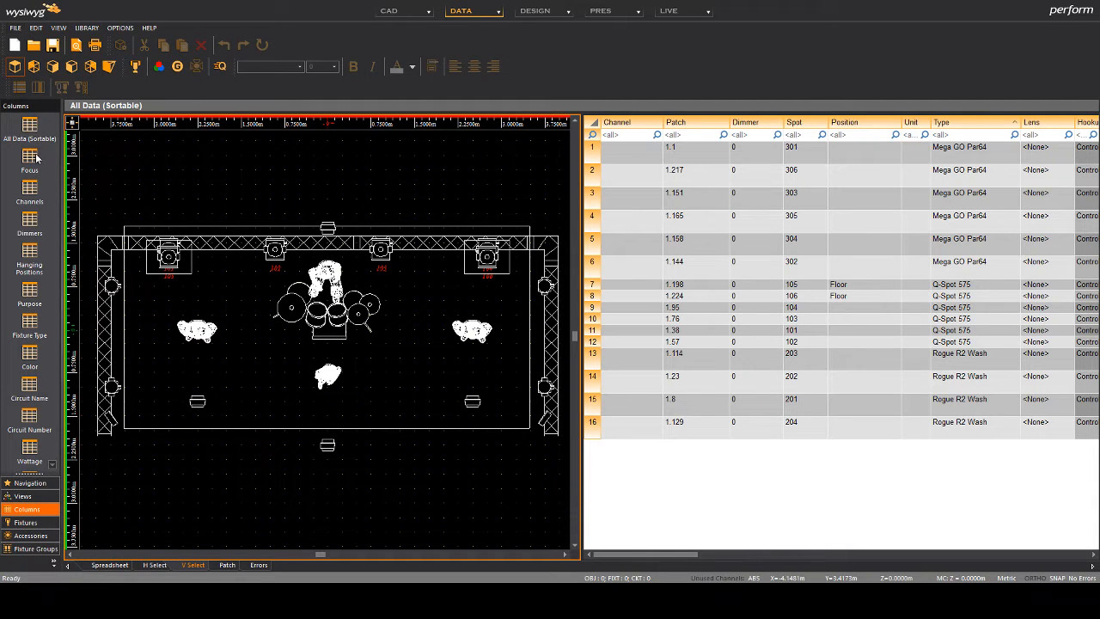
In WYSIWYG, review the fixture data in the All Data (Sortable) sheet and the stage in the shaded live view.
left_click(30, 126)
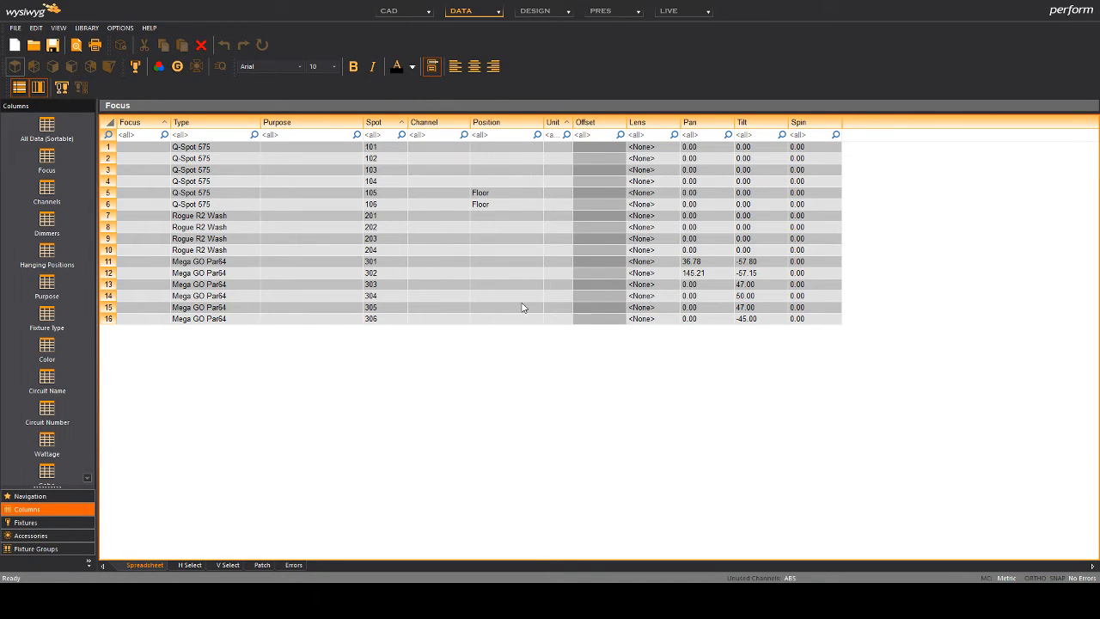
left_click(46, 129)
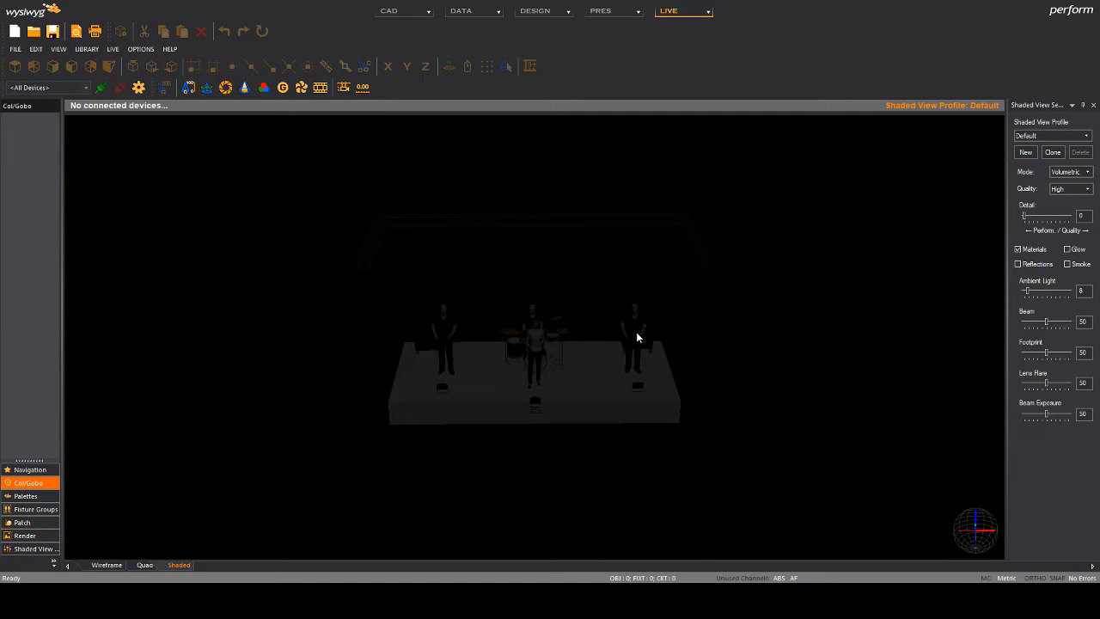
left_click_drag(532, 420, 528, 385)
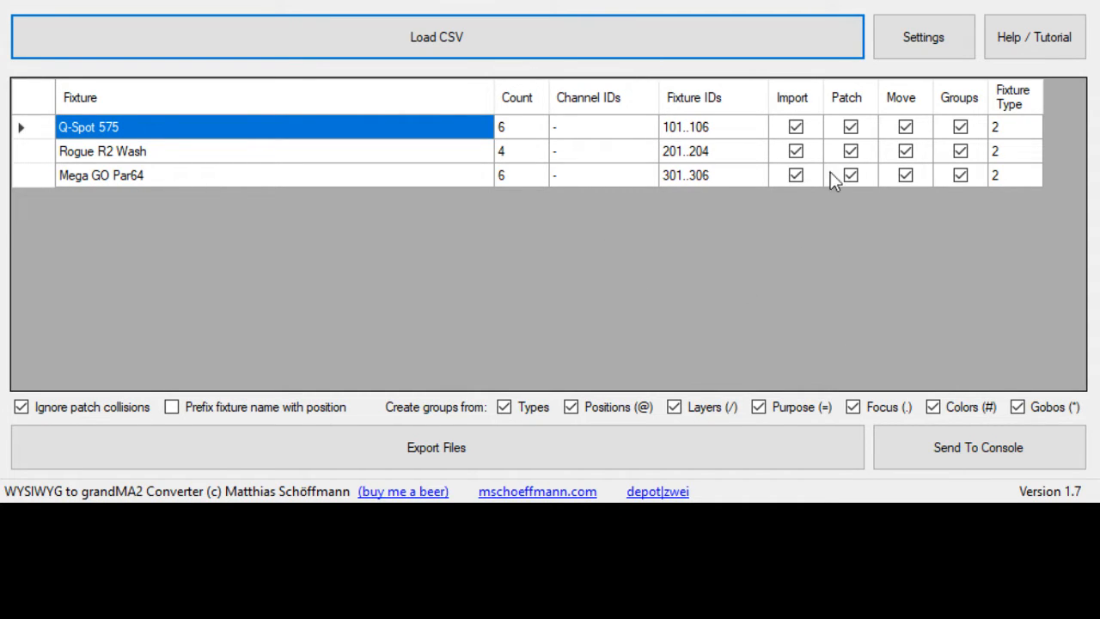
In the WYSIWYG to grandMA2 Converter, exclude Layers, Purpose and Focus from group creation and export the files.
left_click(903, 48)
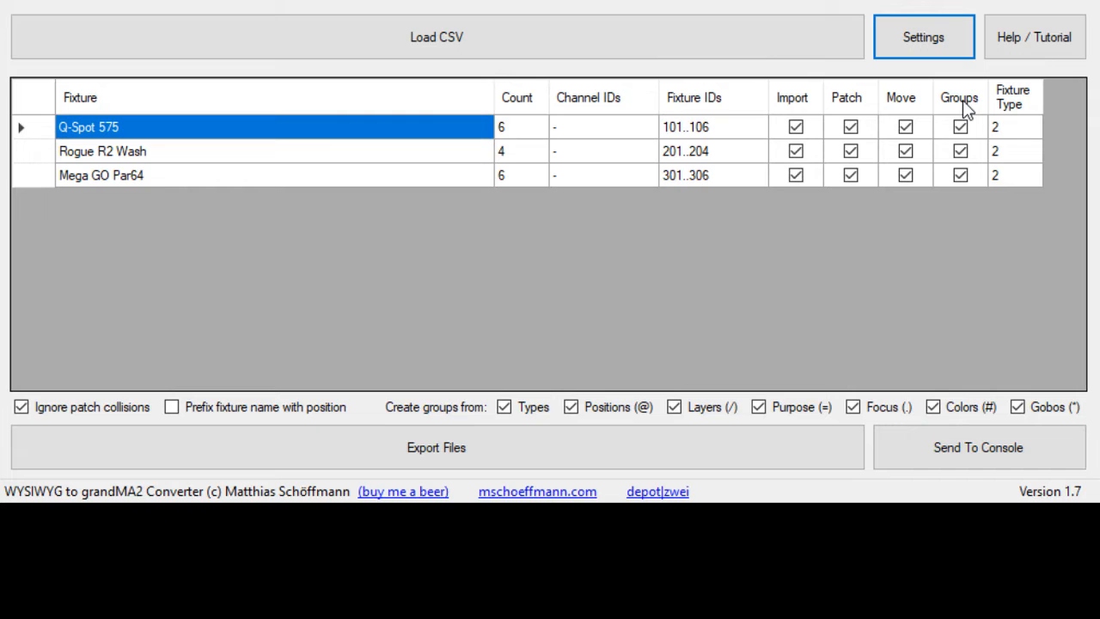
left_click(701, 408)
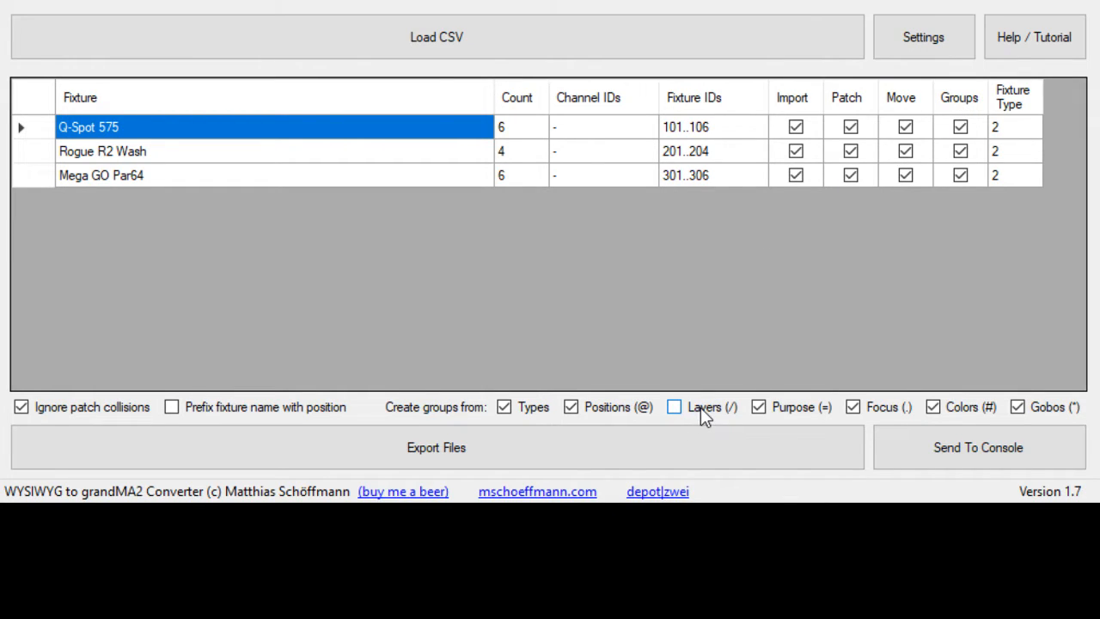
left_click(778, 409)
left_click(873, 410)
left_click(462, 439)
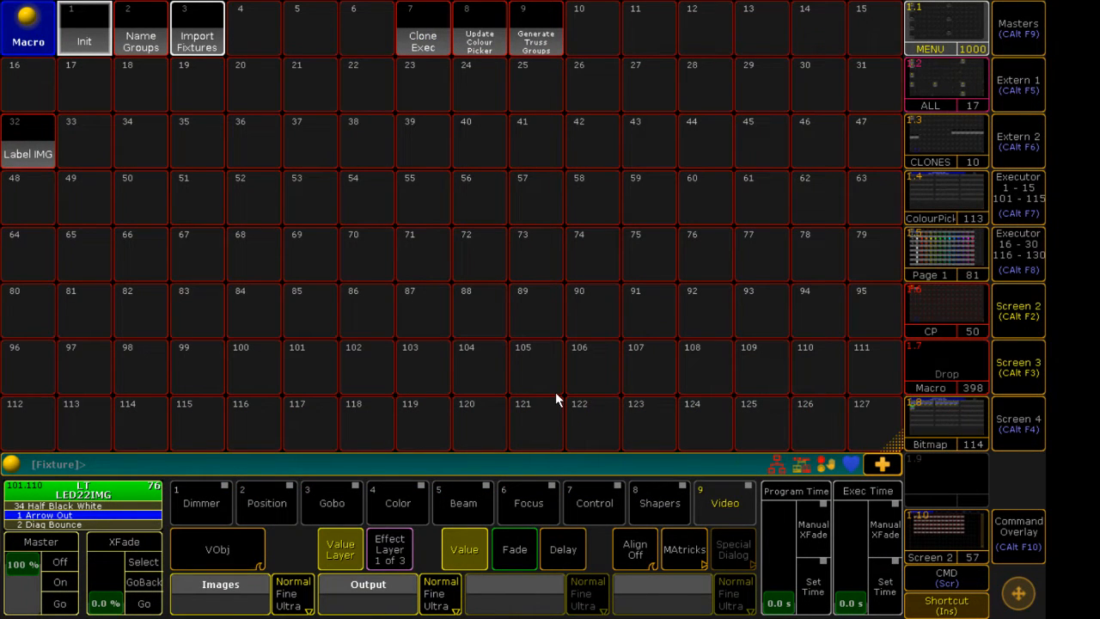
In grandMA2, open the show's macro import and choose HBLD 1 as the source drive.
key("F11")
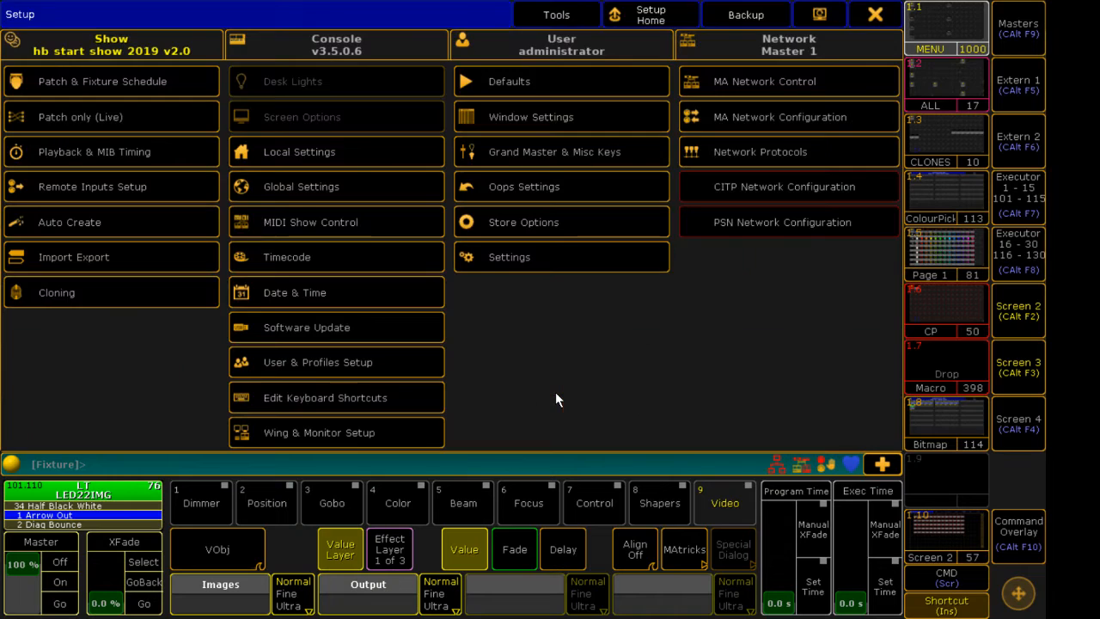
left_click(97, 254)
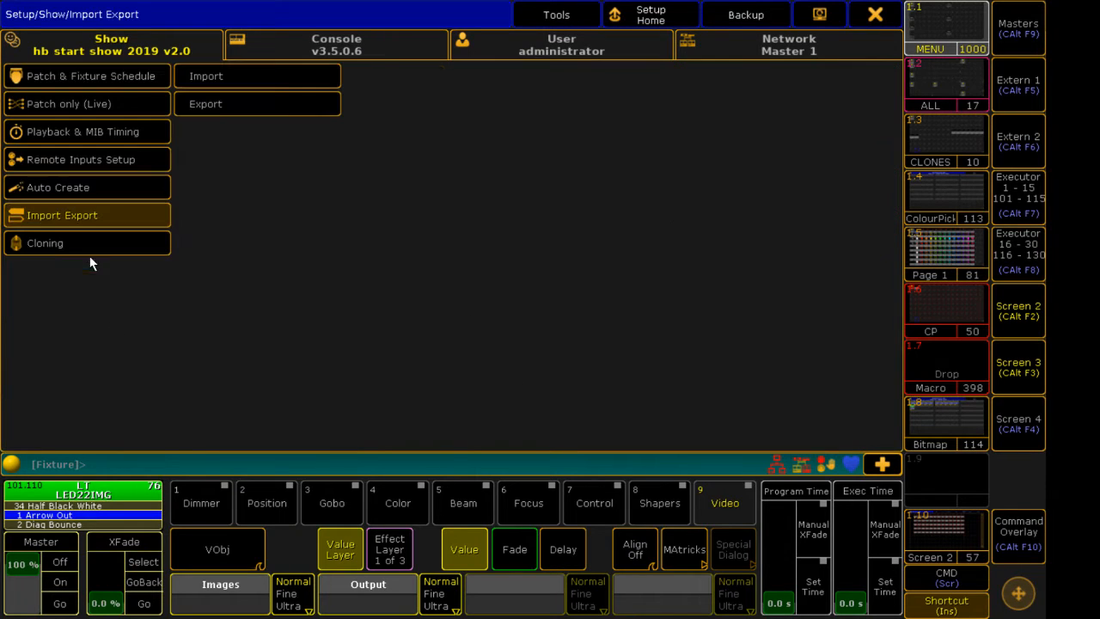
left_click(283, 77)
left_click(409, 77)
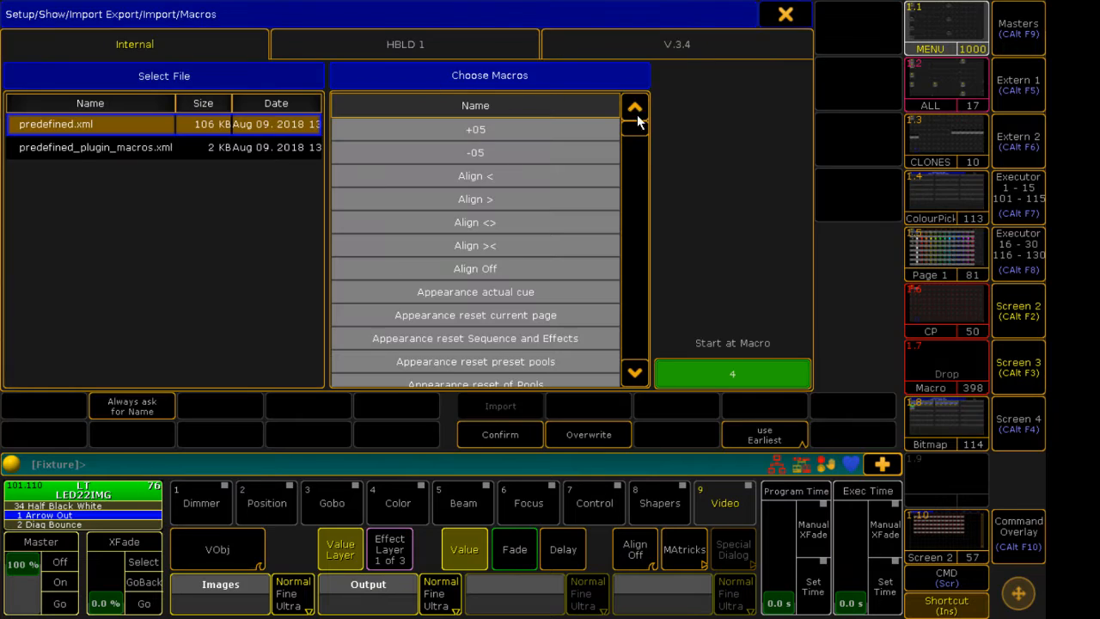
left_click(399, 45)
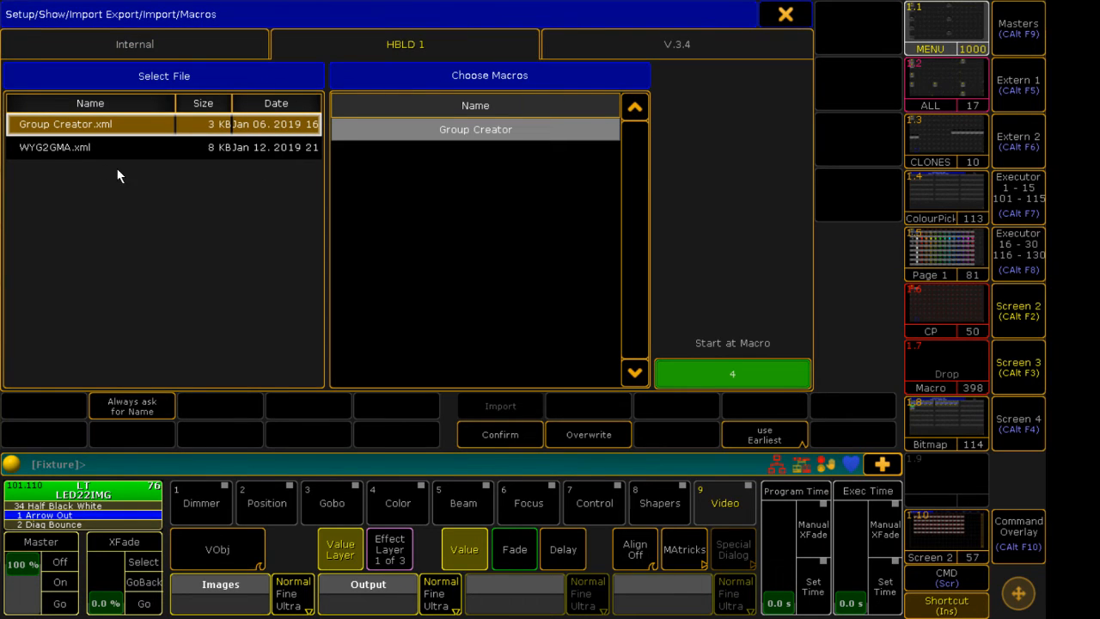
left_click(26, 148)
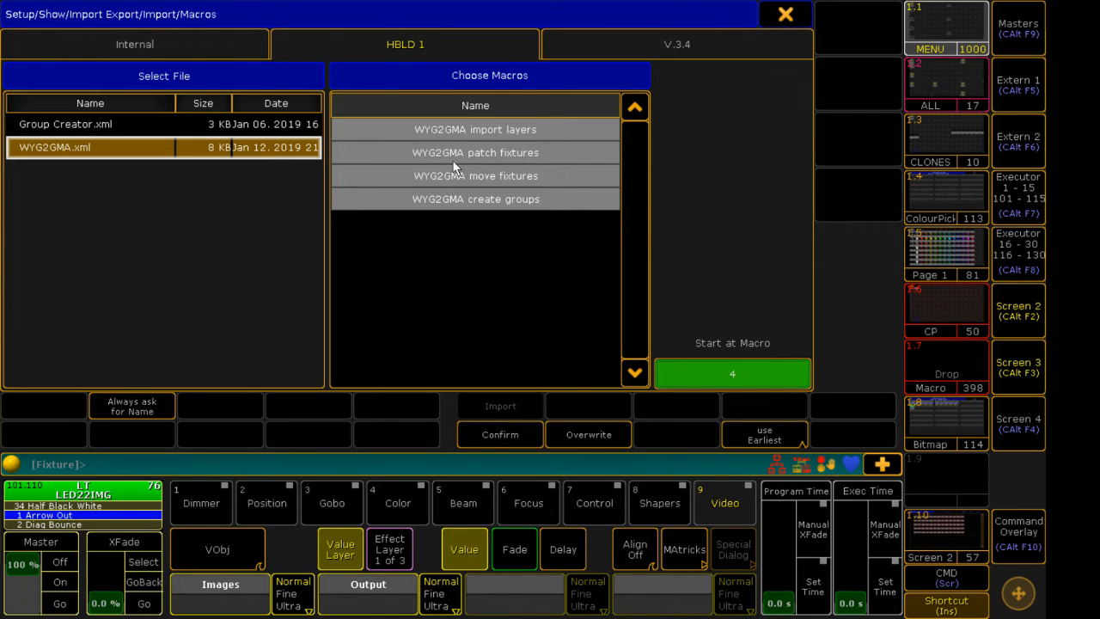
left_click_drag(444, 151, 468, 203)
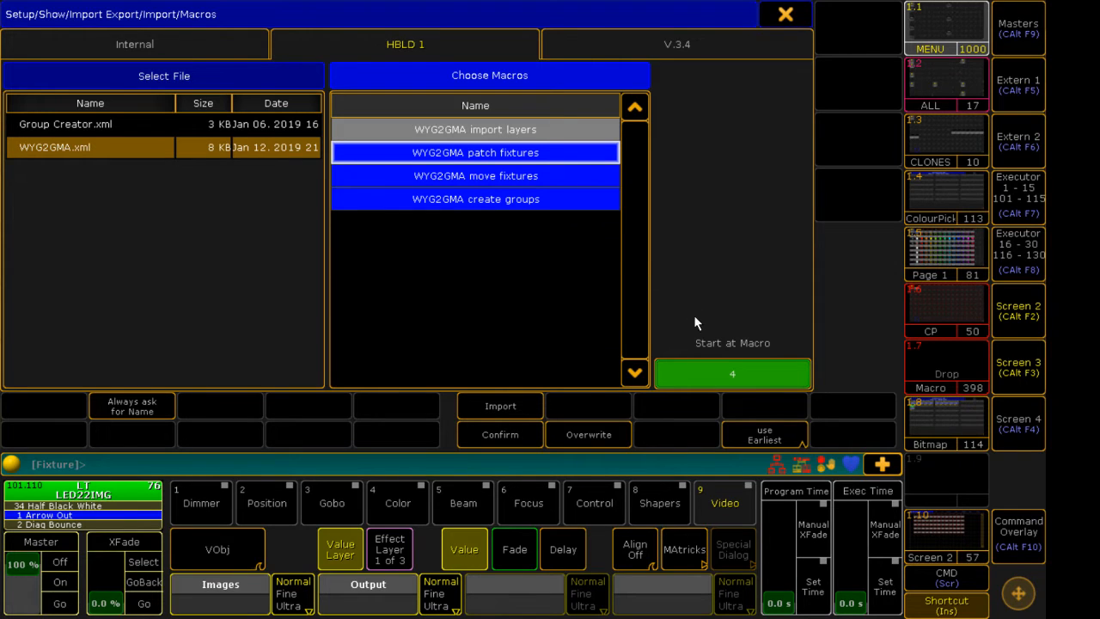
left_click(723, 364)
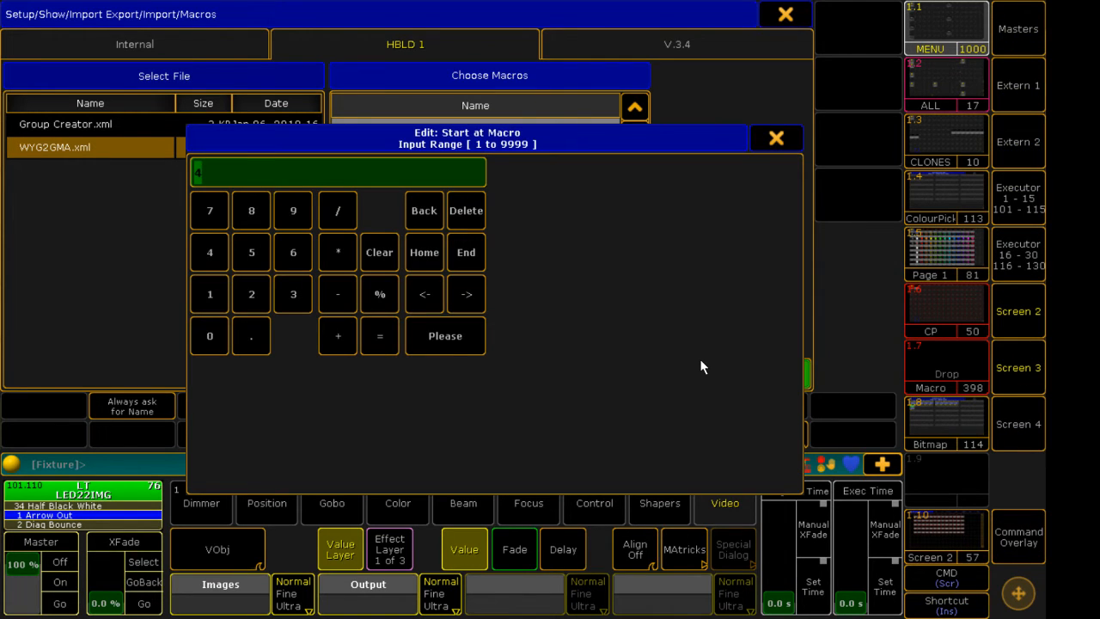
type("3")
left_click(778, 137)
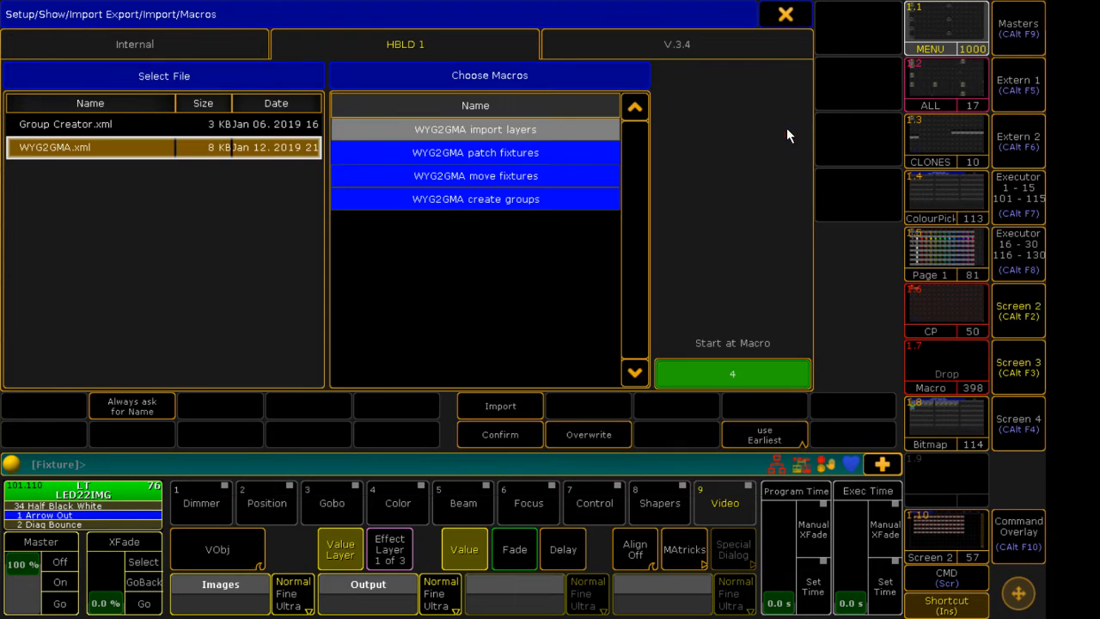
left_click(786, 14)
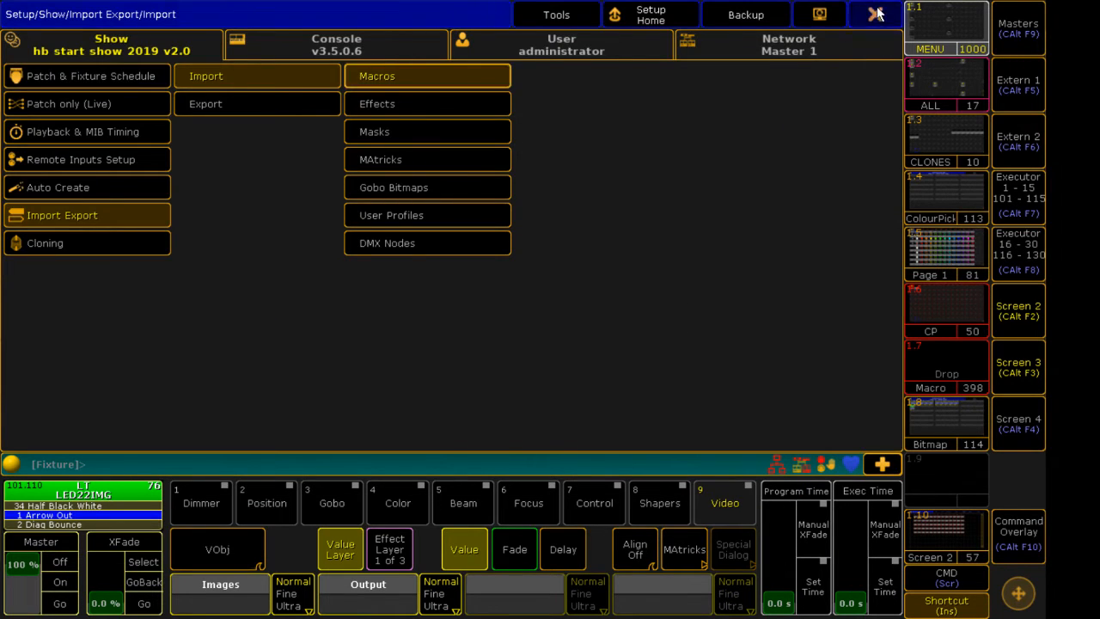
left_click(875, 16)
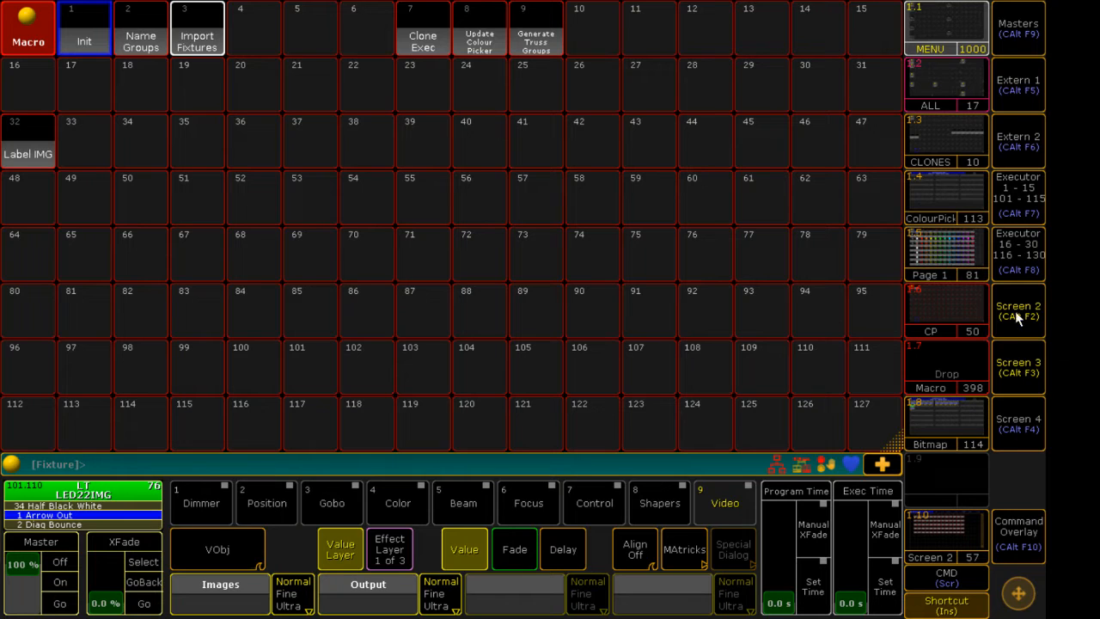
Import the patch fixtures, move fixtures and create groups macros from WYG2GMA.xml, starting at macro 4, and leave the setup.
key("s")
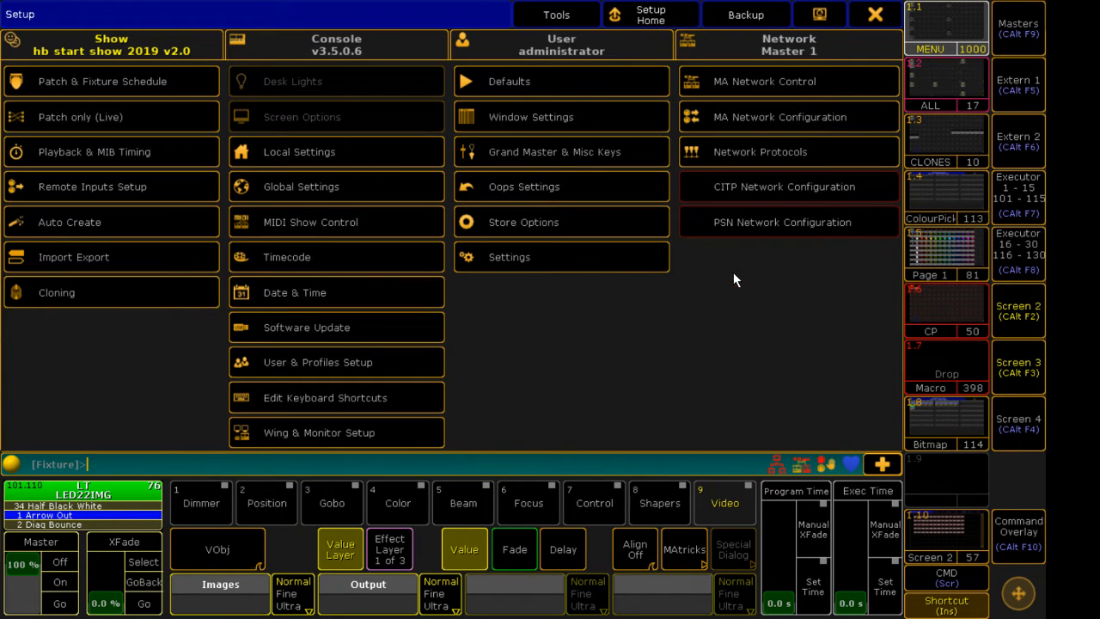
left_click(101, 251)
left_click(266, 76)
left_click(416, 76)
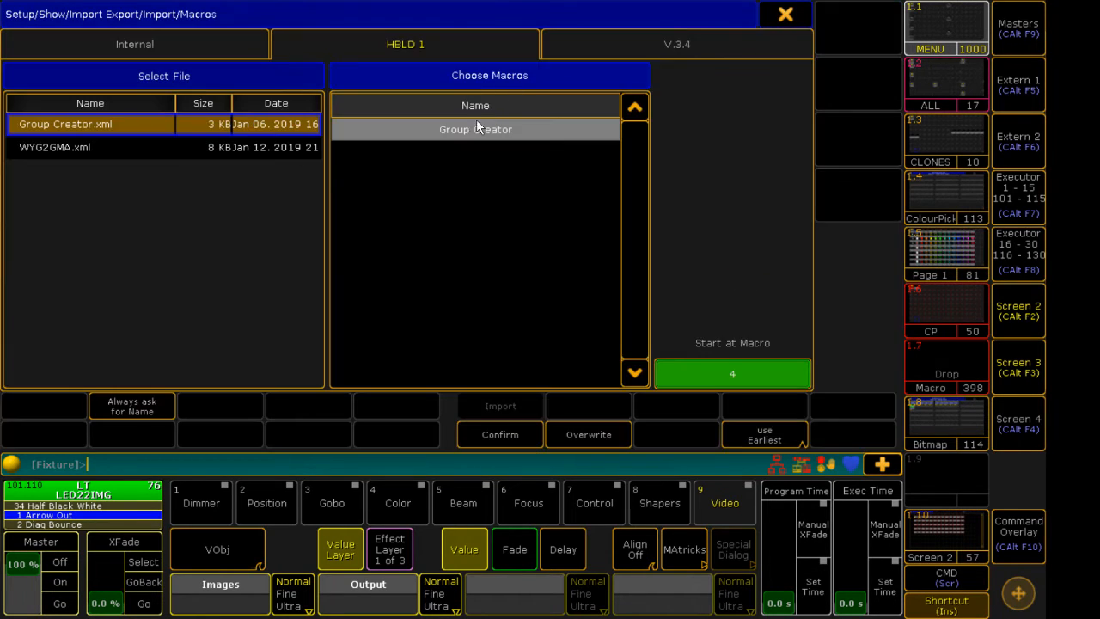
left_click(86, 147)
left_click_drag(471, 151, 487, 203)
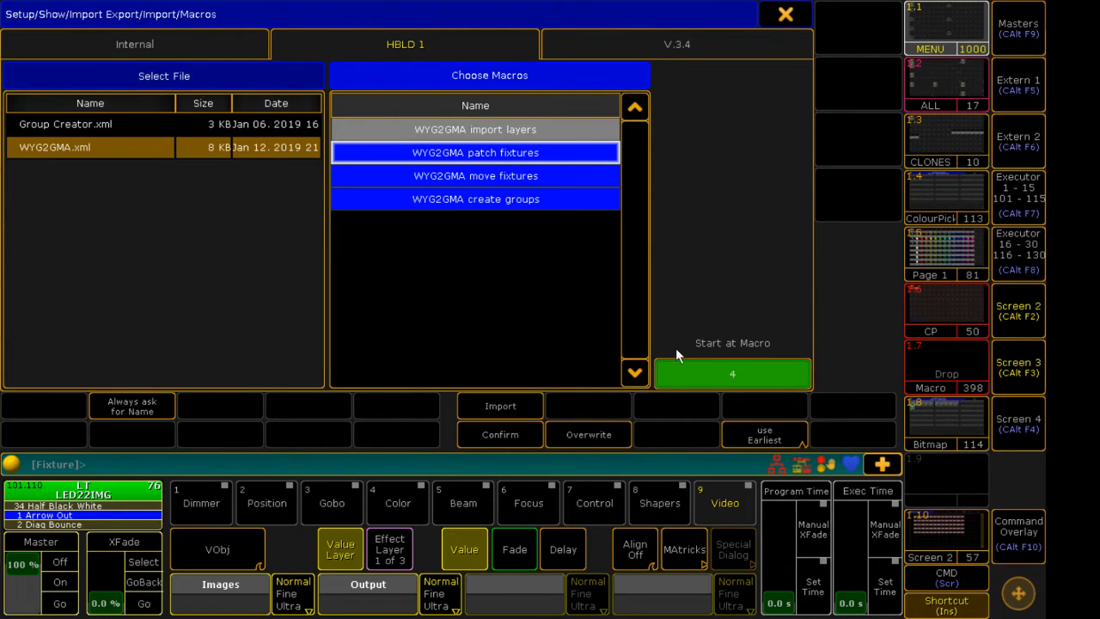
left_click(509, 409)
left_click(785, 14)
left_click(864, 26)
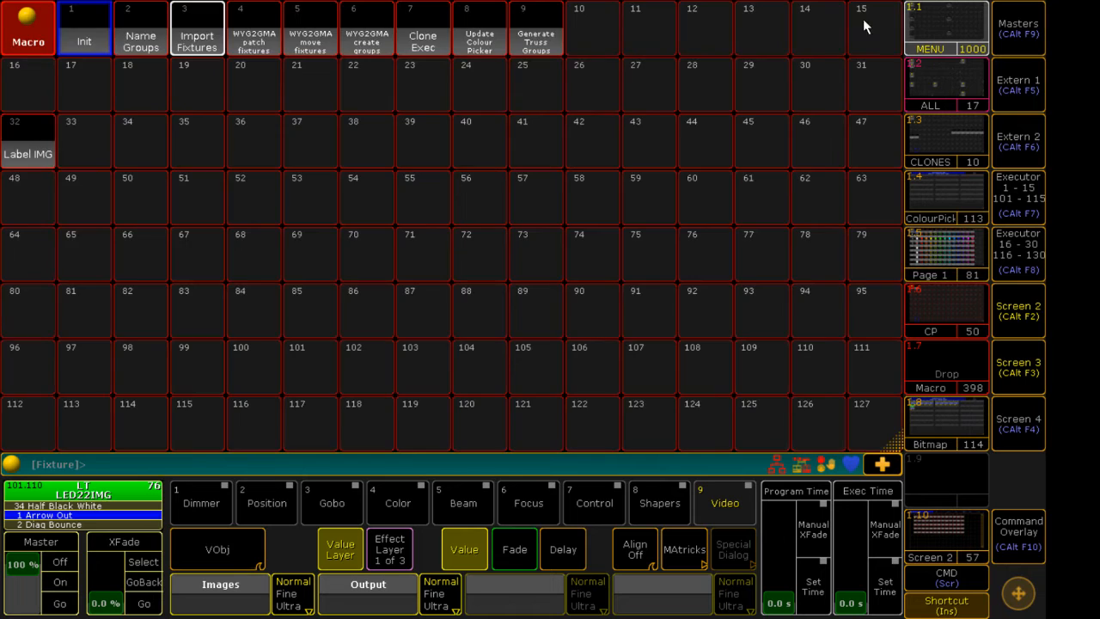
Return to the first macro page through the view menu and run the Init macro.
left_click(946, 26)
left_click(100, 183)
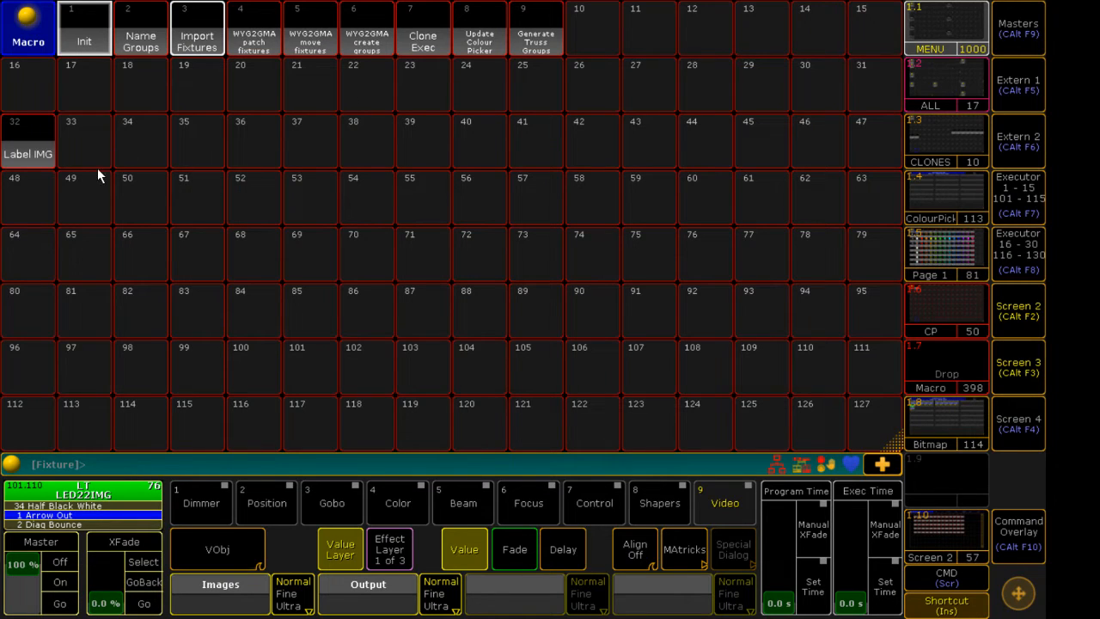
left_click(85, 33)
Run the Name Groups macro, naming the beams Qspot, the spots R2 and the washes MegaPars, and leave both LED names empty.
left_click(146, 45)
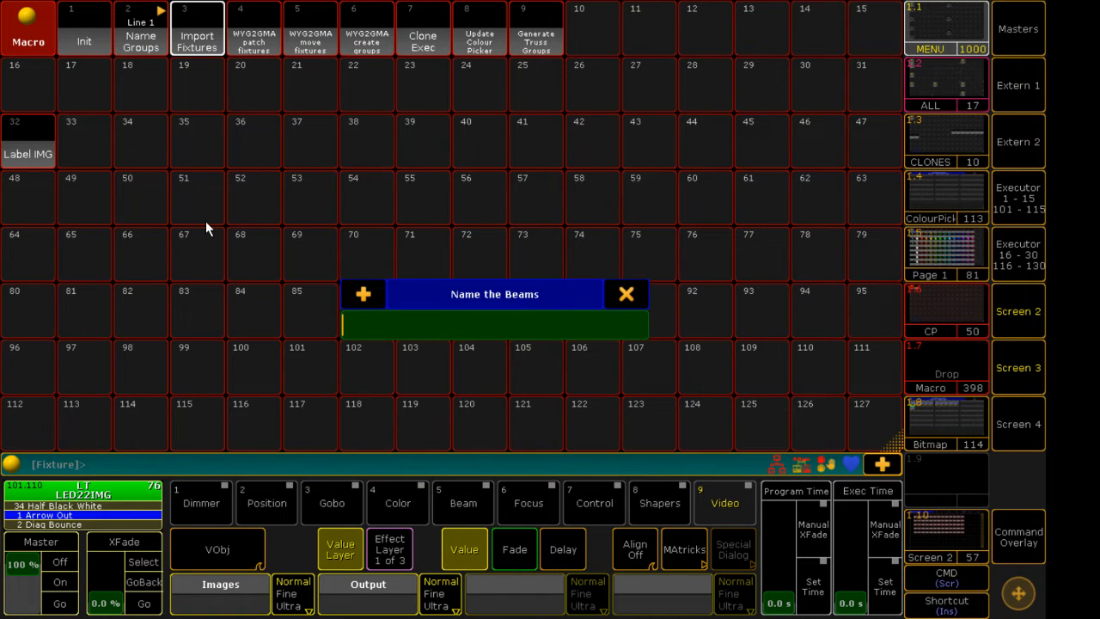
type("Qspot")
key("Return")
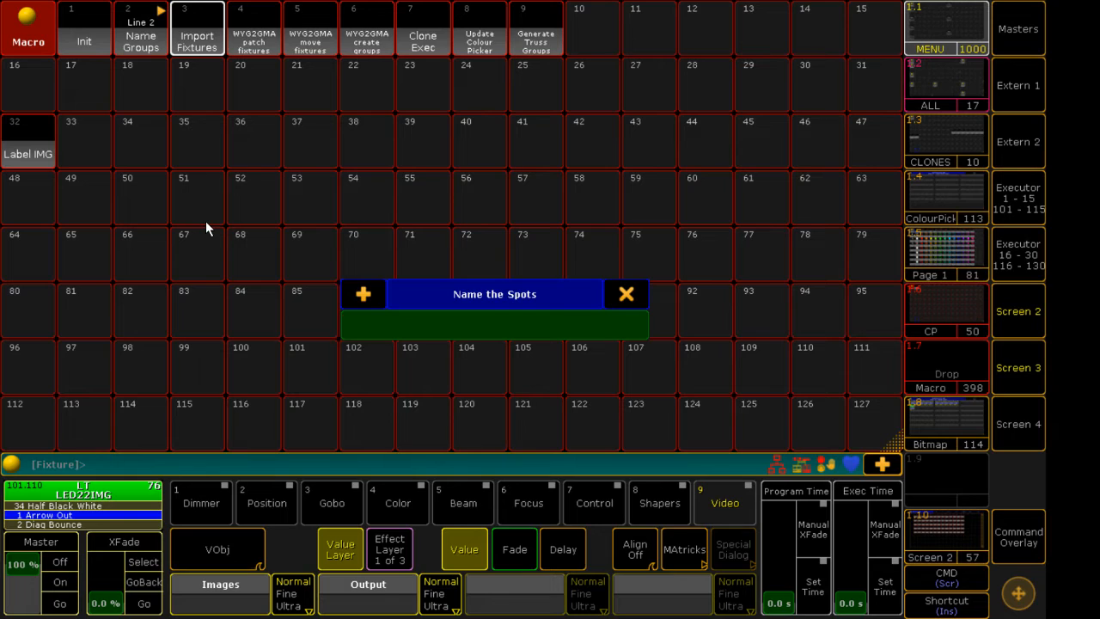
type("R2")
key("Return")
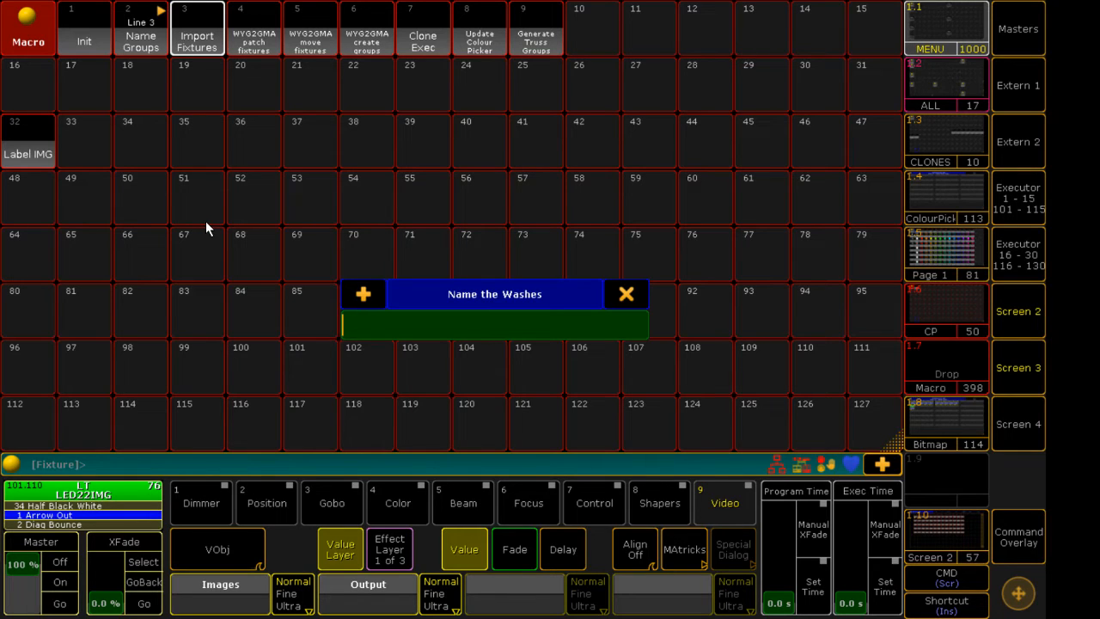
type("MegaPars")
key("Return")
key("Escape")
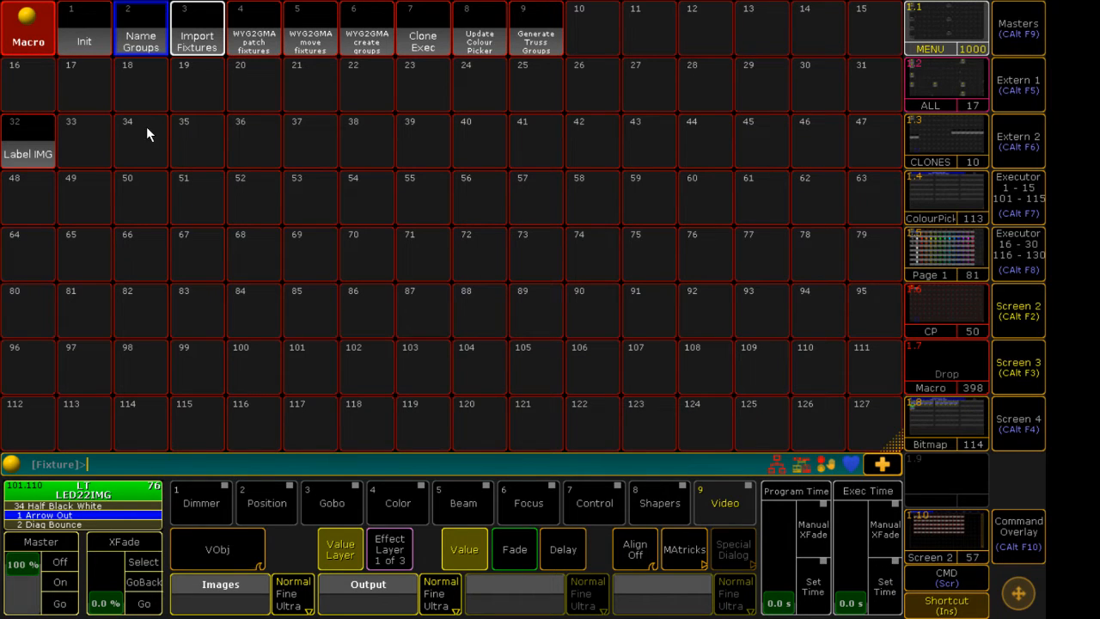
Run the Import Fixtures macro with drive 4 as the source and 3 fixture types.
left_click(201, 39)
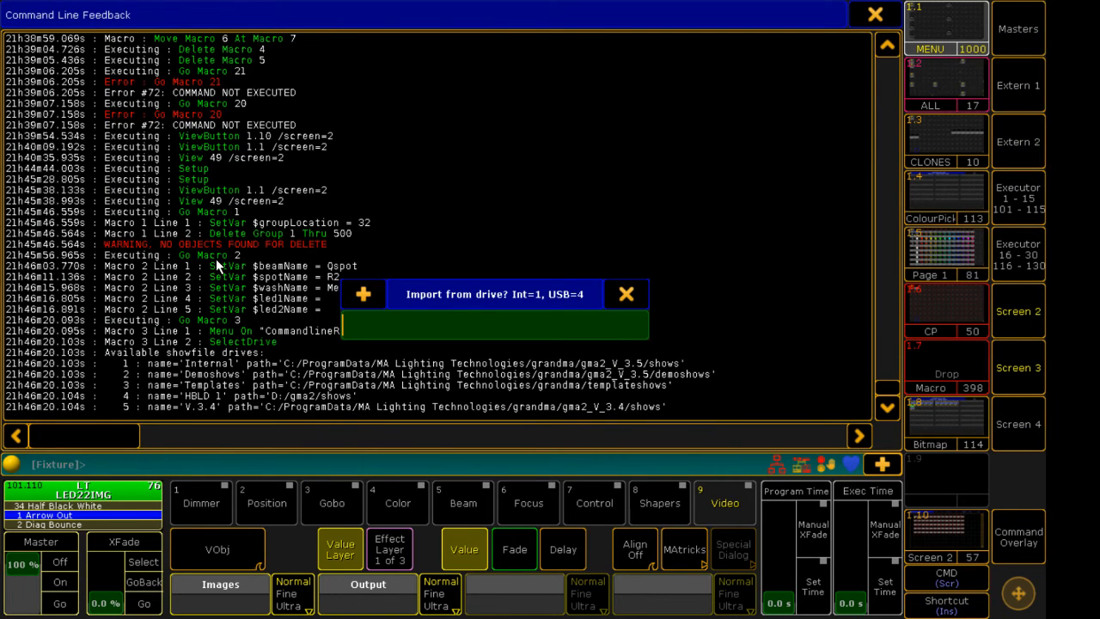
type("4")
key("Return")
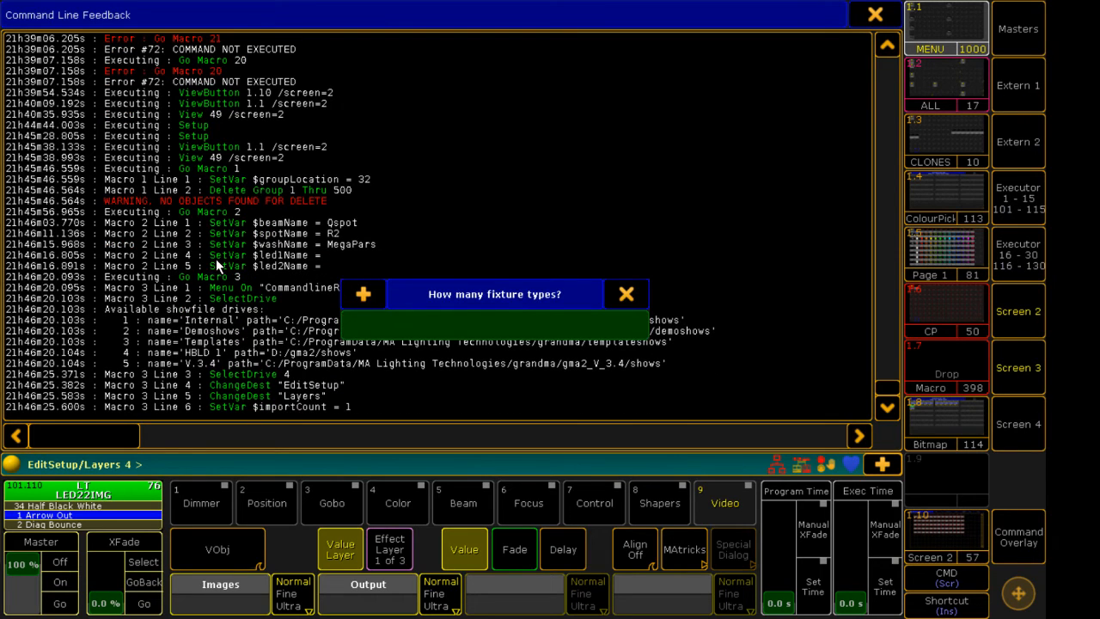
type("3")
key("Return")
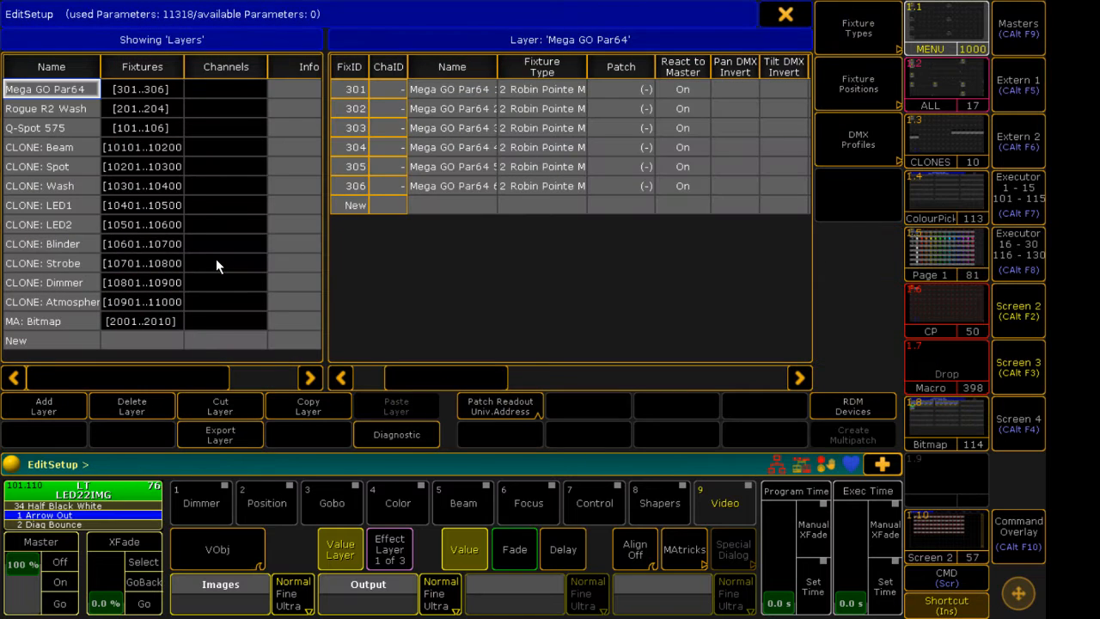
Examine the fixtures in the imported Rogue R2 Wash and Q-Spot 575 layers.
left_click(57, 104)
left_click(44, 127)
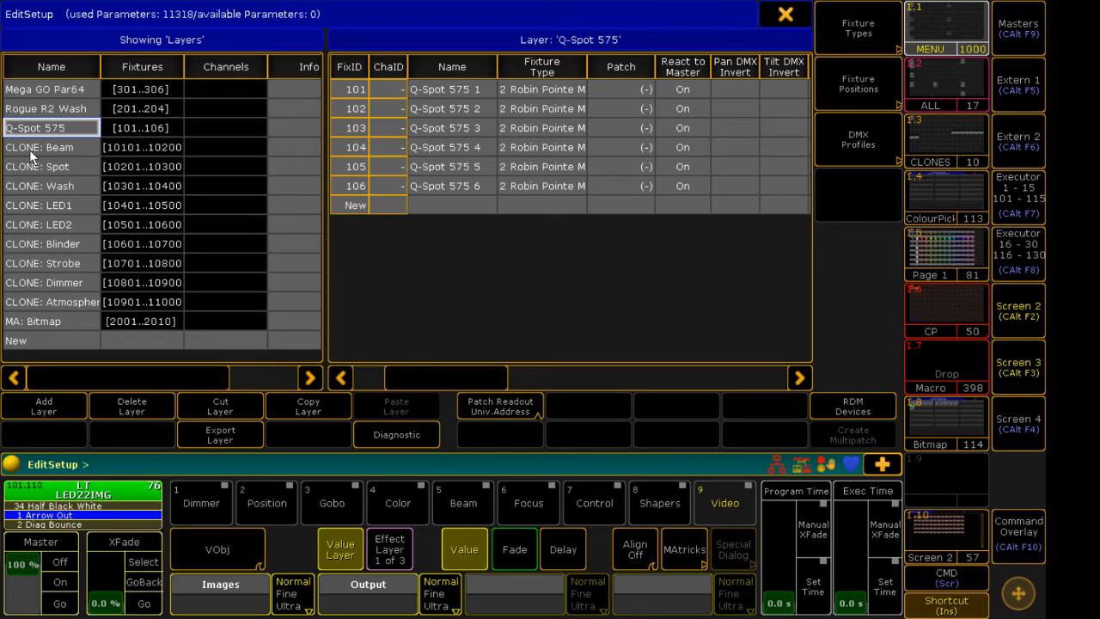
mouse_move(29, 150)
left_mouse_down()
mouse_move(99, 235)
mouse_move(41, 125)
left_mouse_up()
left_click(51, 109)
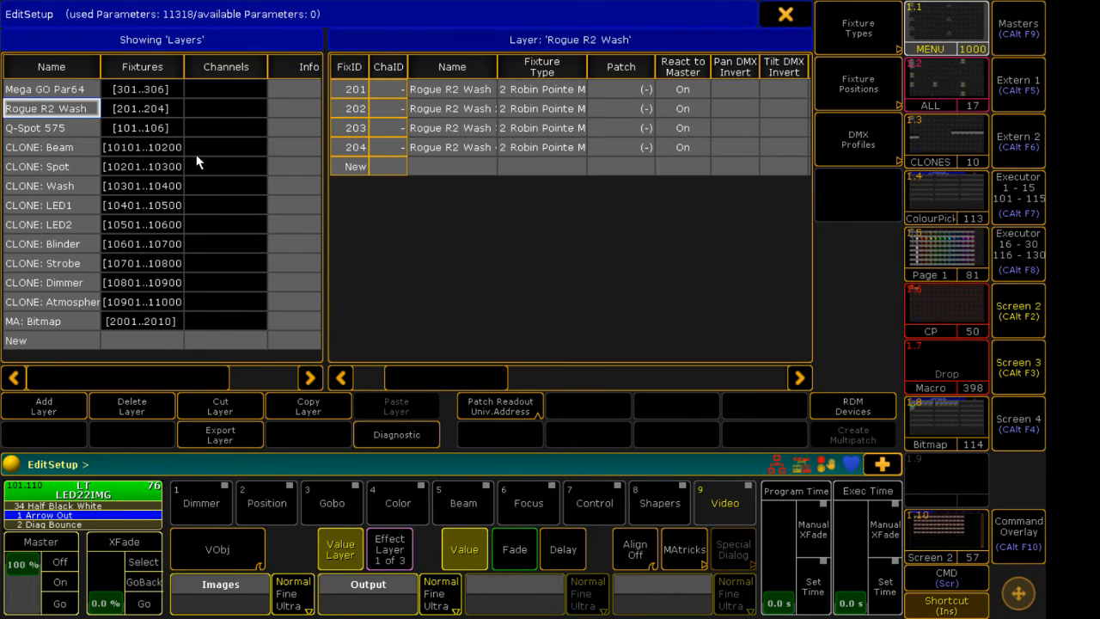
Open the fixture type library on the Internal drive for all six fixtures in the Mega GO Par64 layer.
left_click(48, 88)
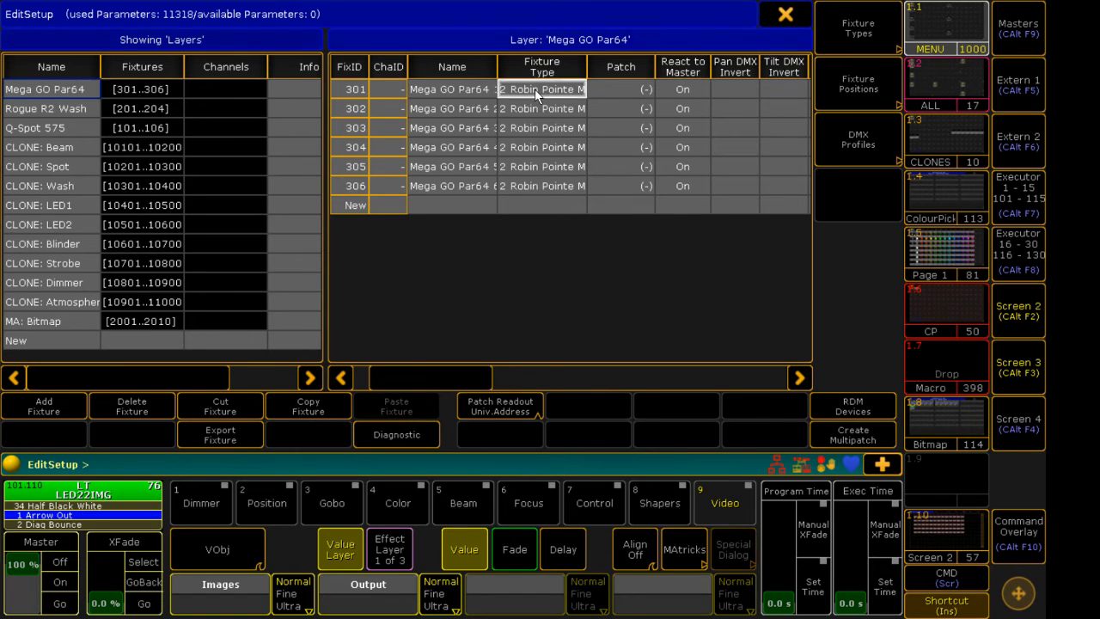
left_click_drag(534, 89, 546, 188)
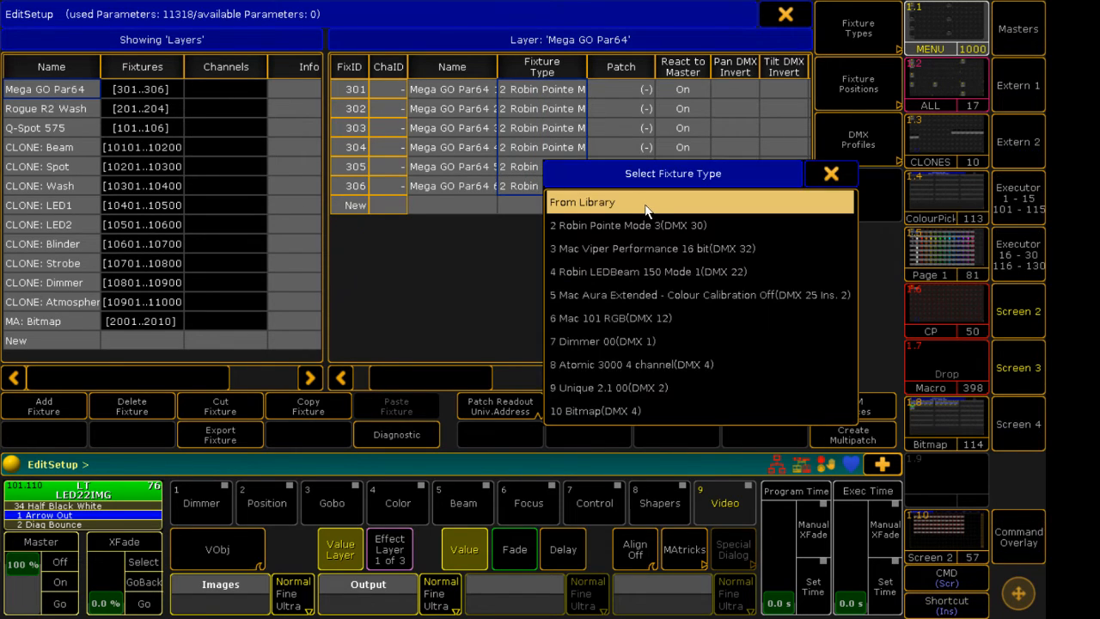
left_click(643, 206)
left_click(804, 47)
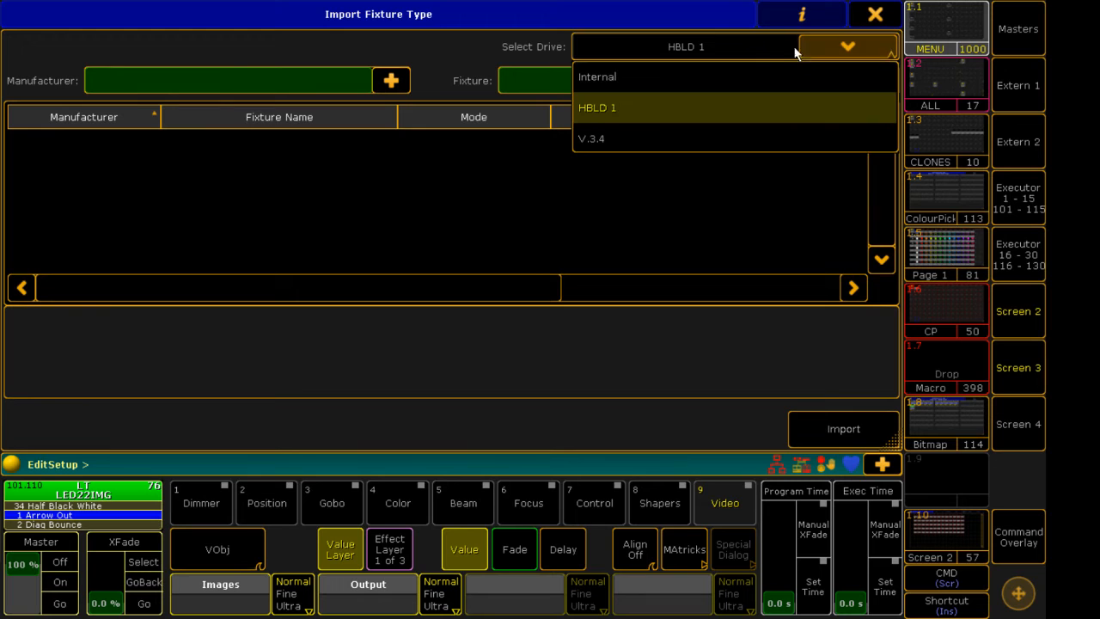
left_click(601, 77)
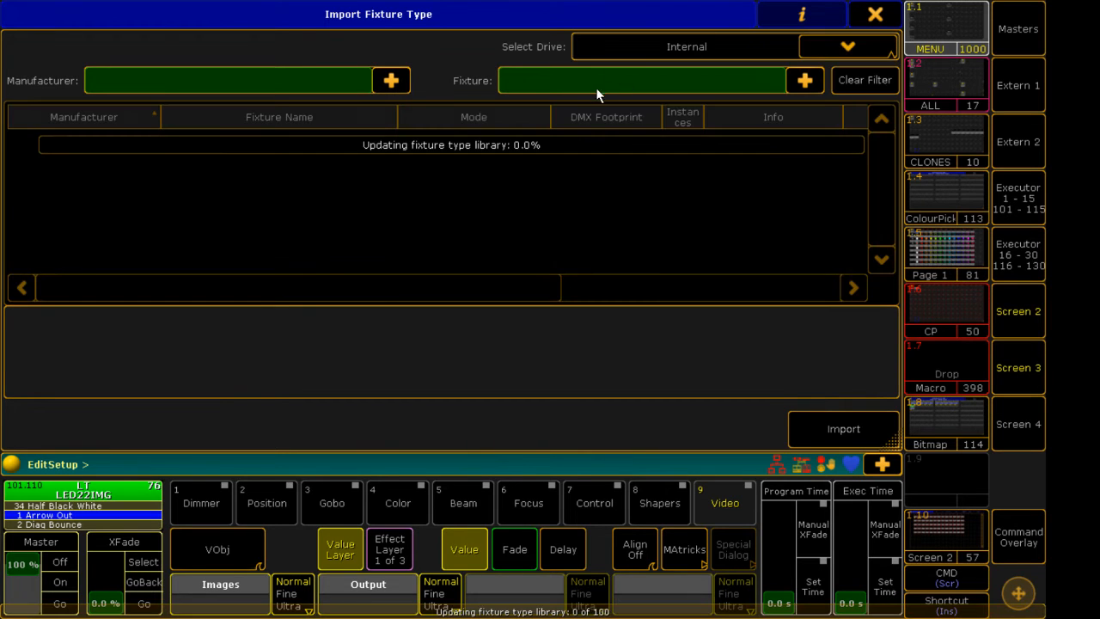
Find the American DJ Mega GO Par64 in CH.07 mode and import it for the selected fixtures with color transform.
type("m")
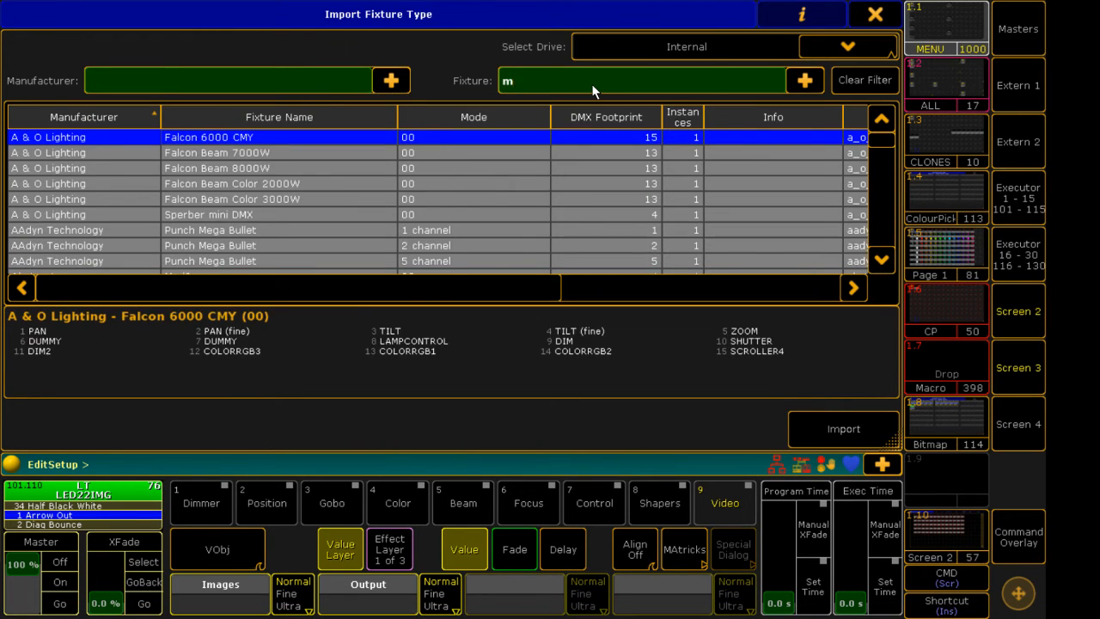
type("ega par go")
key("BackSpace")
key("BackSpace")
key("BackSpace")
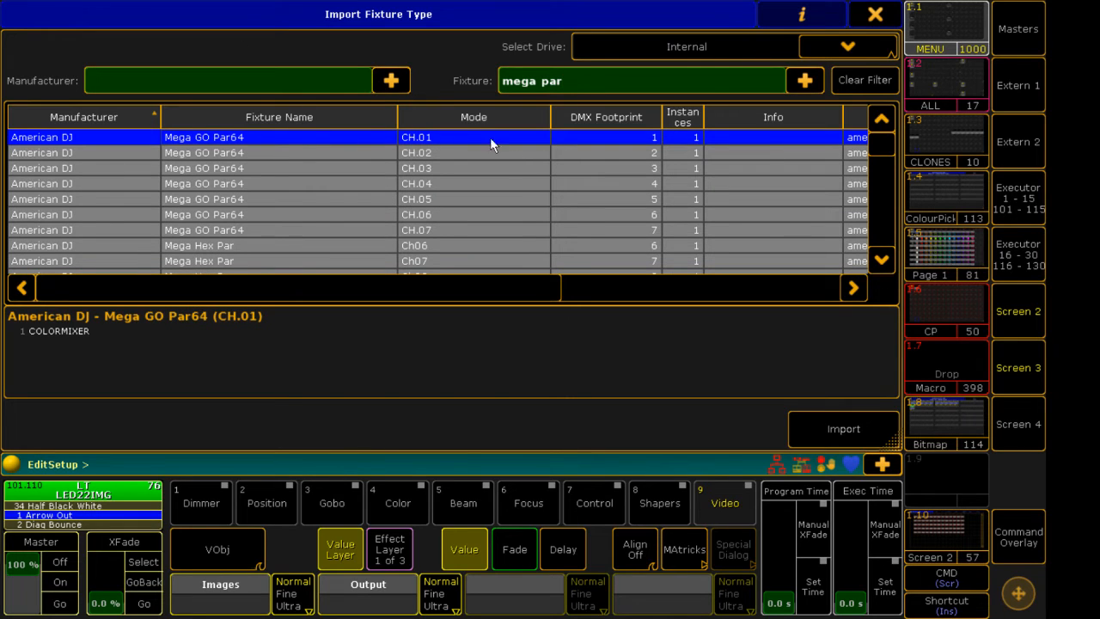
left_click(448, 230)
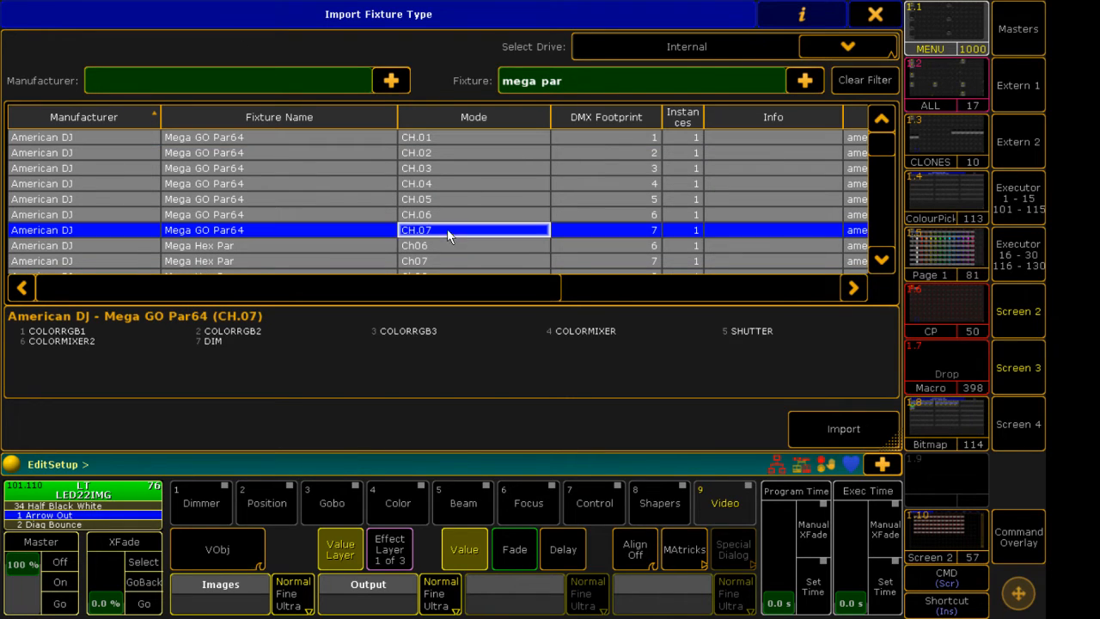
left_click(846, 431)
left_click(543, 392)
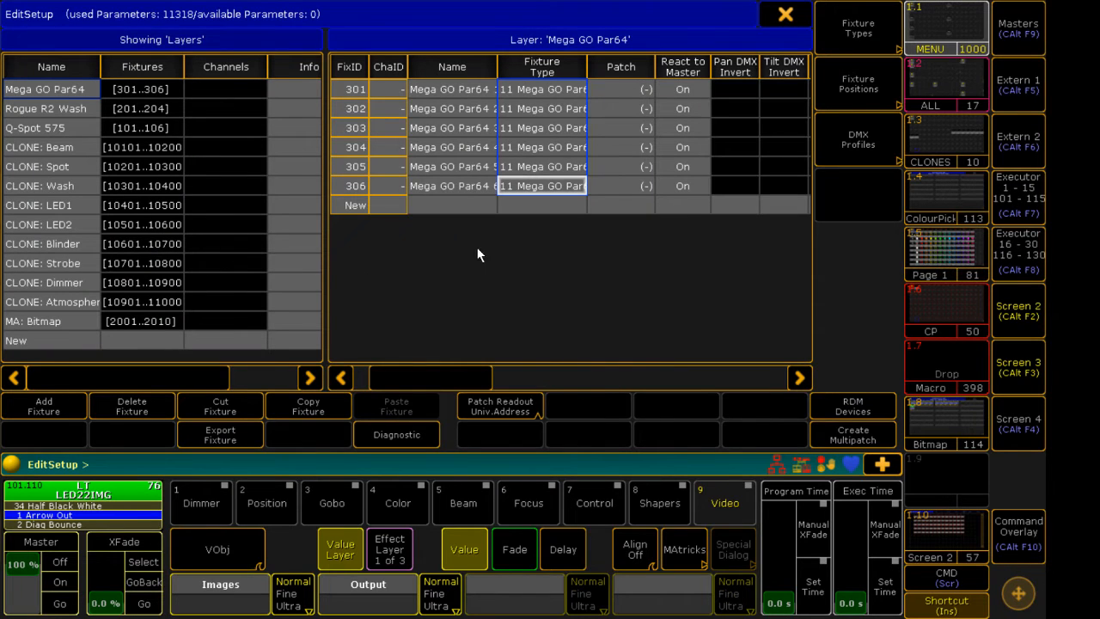
Assign the Chauvet Rogue R2 Wash 15 channel library type to all four fixtures in the Rogue R2 Wash layer, with color transform.
left_click(49, 108)
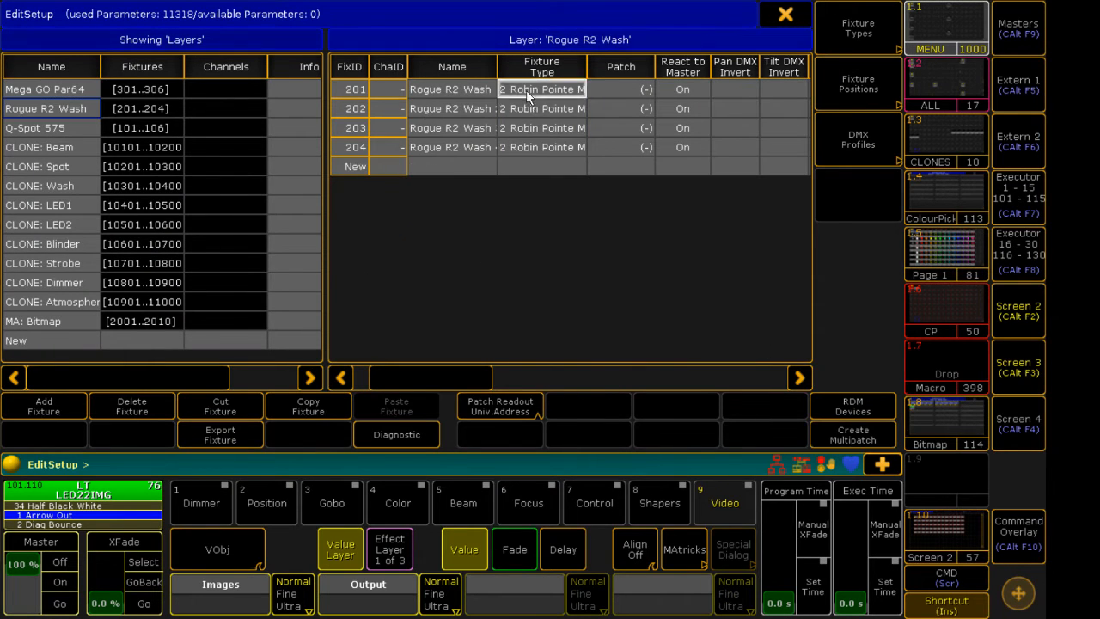
left_click_drag(526, 91, 530, 142)
left_click(531, 143)
left_click(580, 158)
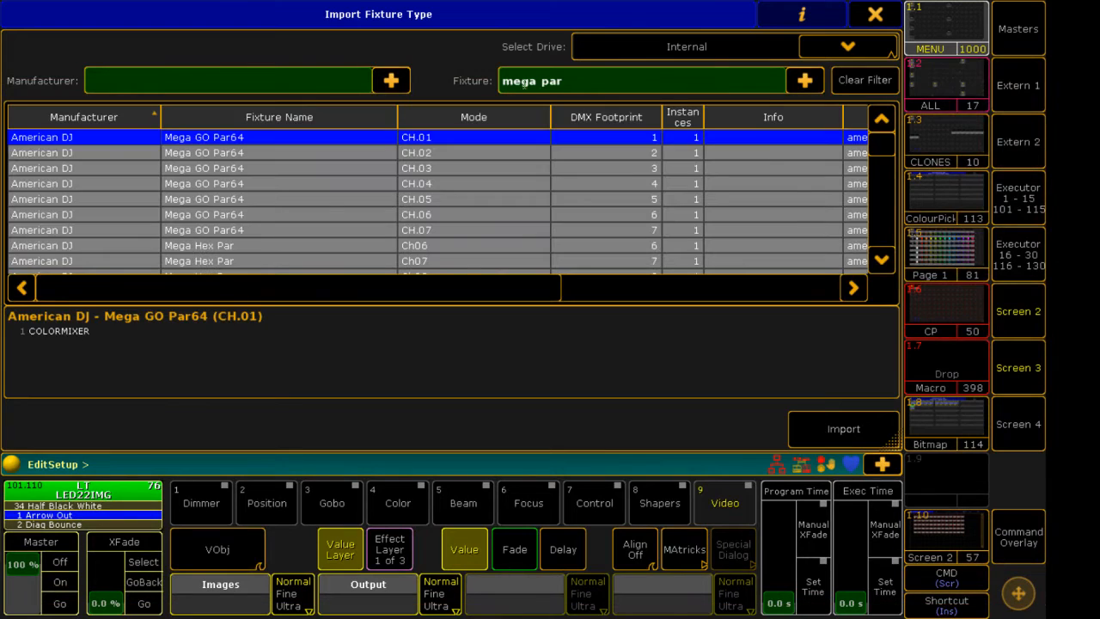
type("r2 wash")
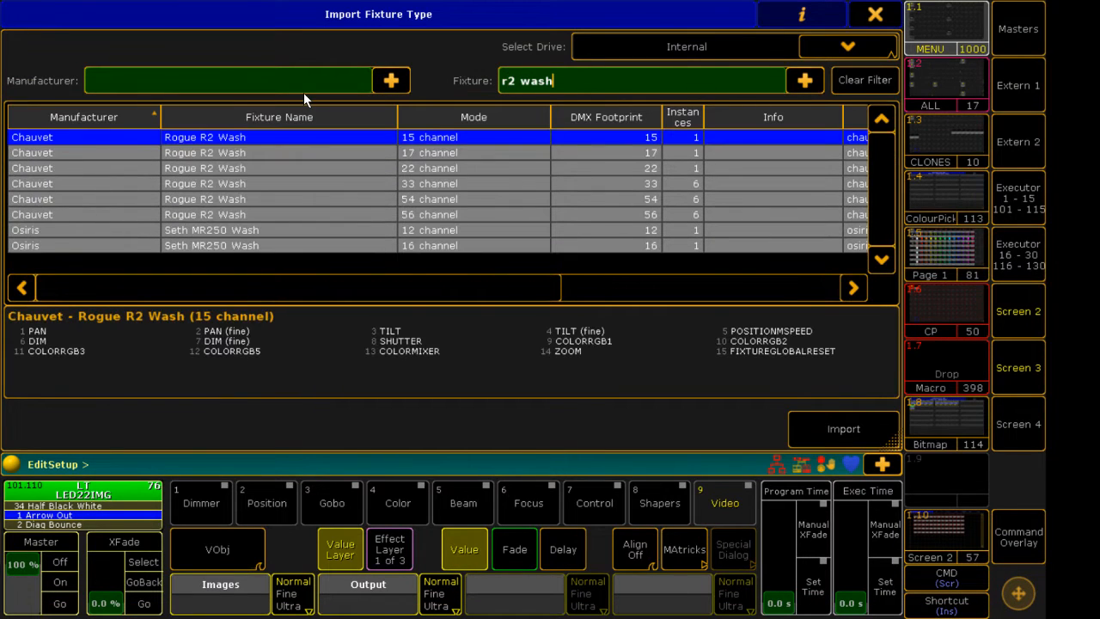
left_click(840, 430)
left_click(577, 399)
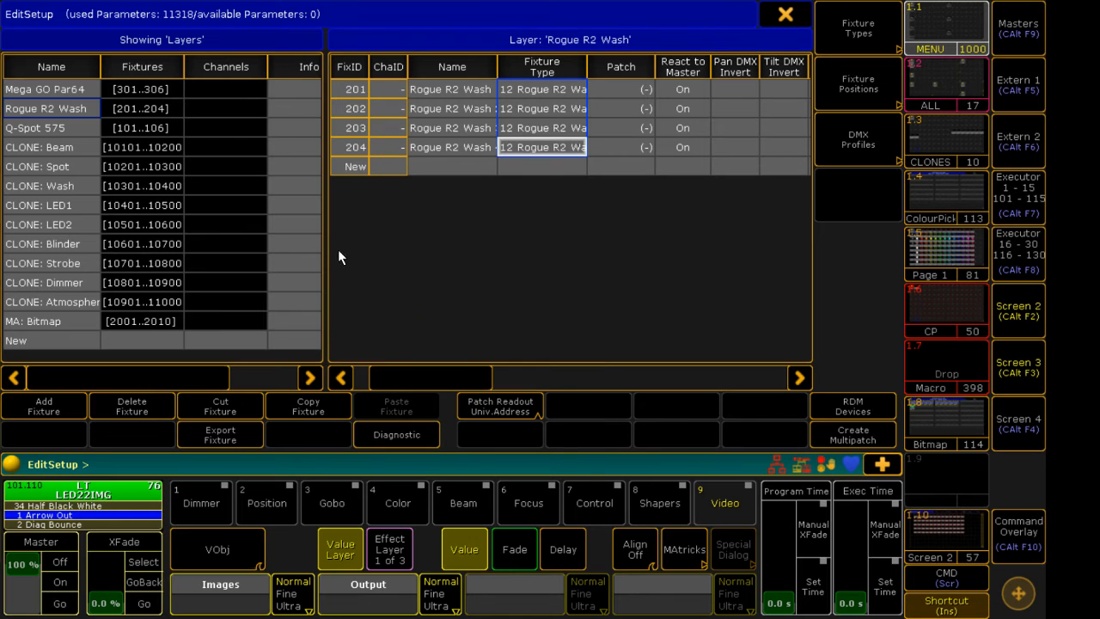
Assign the Q-Spot 575 library type to all six fixtures in the Q-Spot 575 layer, with color transform.
left_click(39, 129)
left_click_drag(520, 87, 542, 193)
right_click(541, 193)
left_click(585, 211)
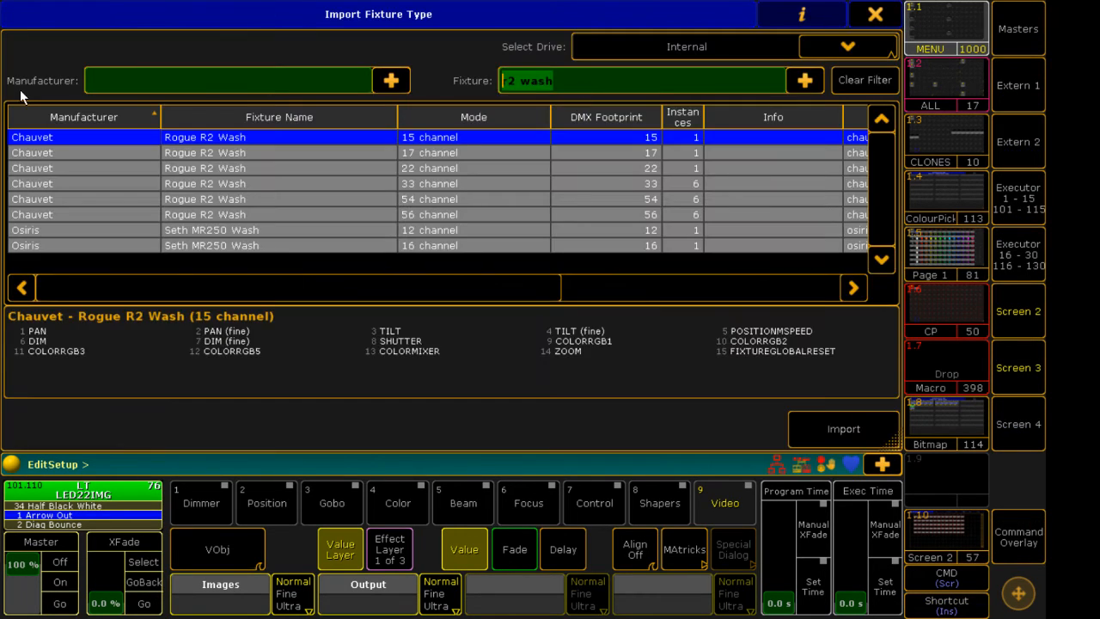
type("q spot")
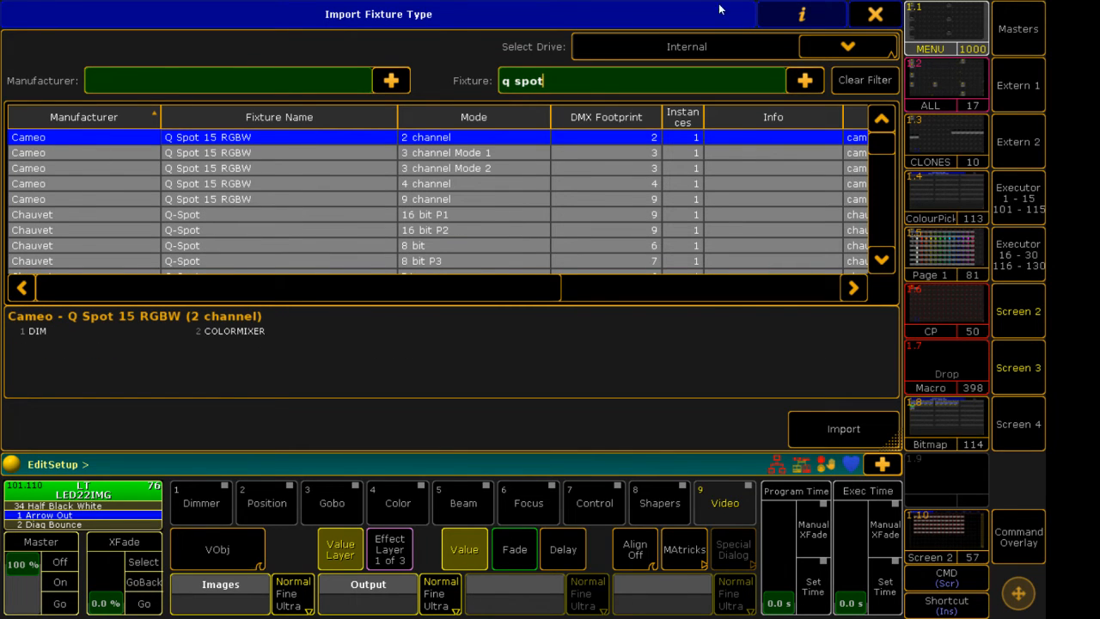
left_click(875, 19)
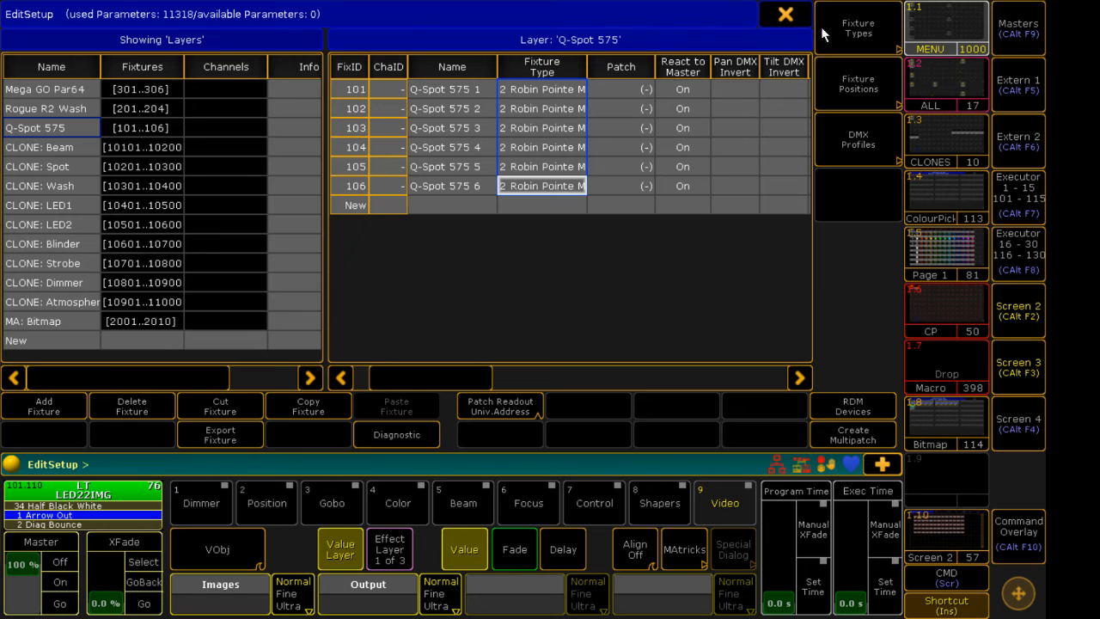
left_click(532, 182)
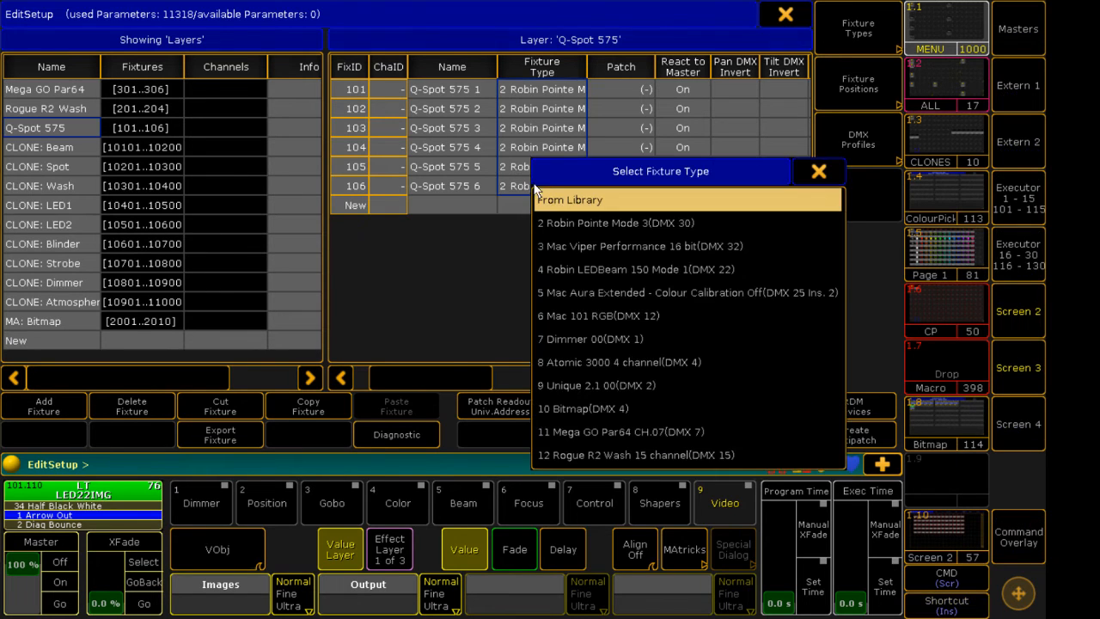
left_click(588, 198)
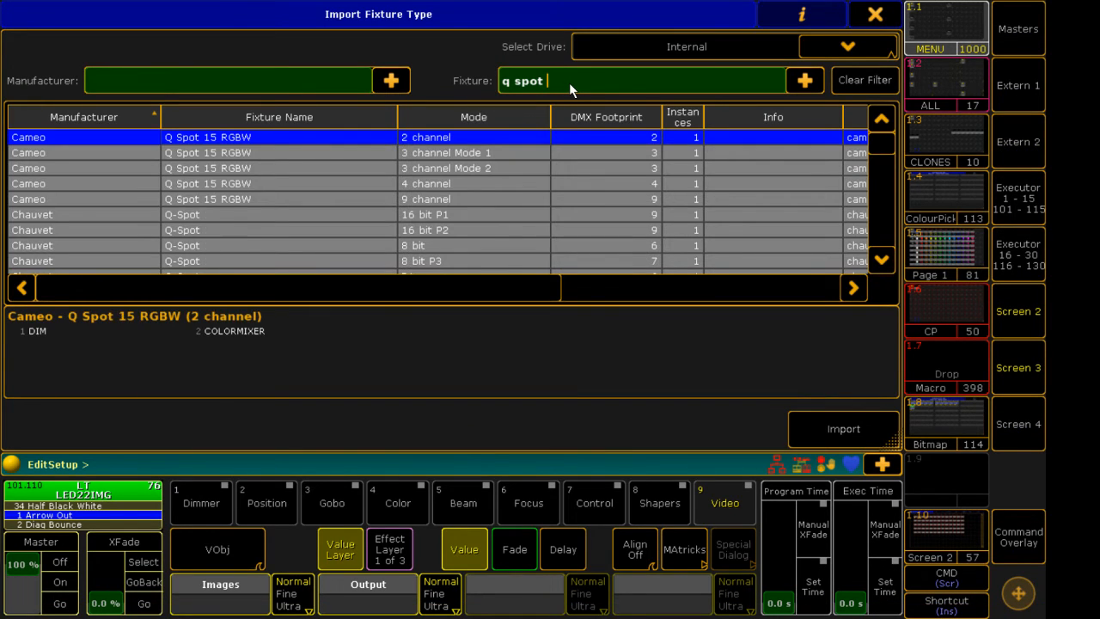
type("575")
left_click(831, 434)
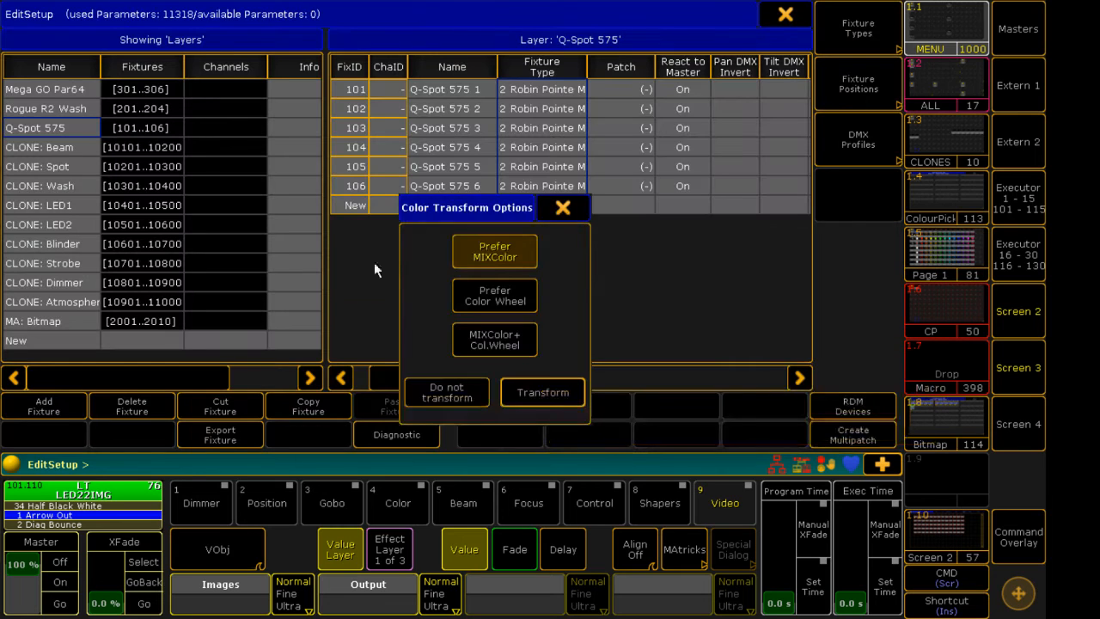
left_click(542, 392)
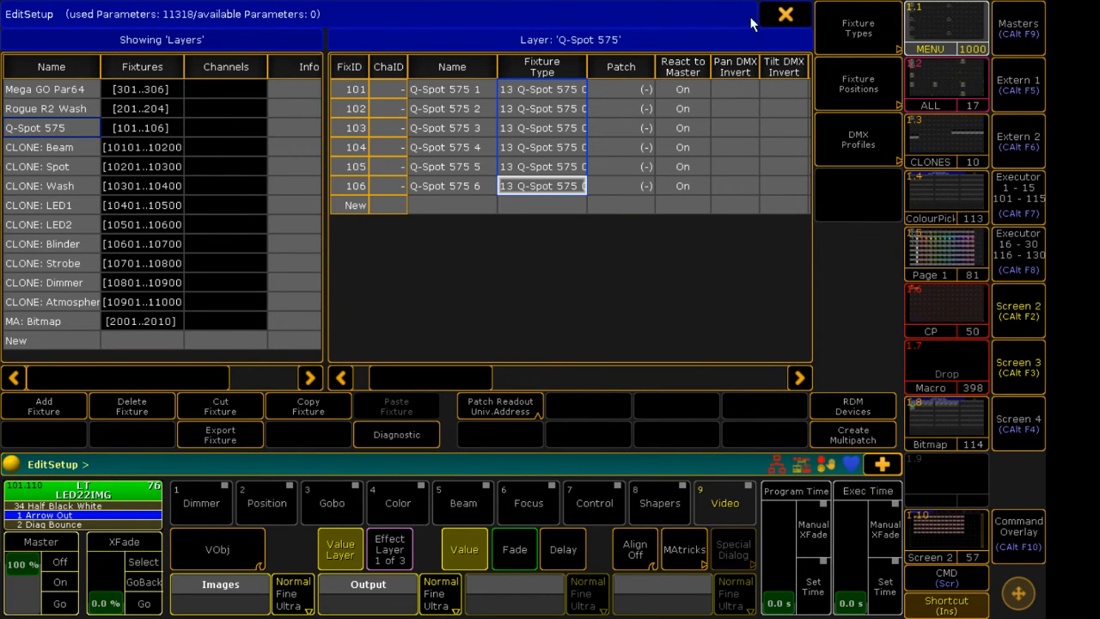
Close the fixture setup and run the WYG2GMA patch fixtures macro.
left_click(785, 15)
left_click(374, 342)
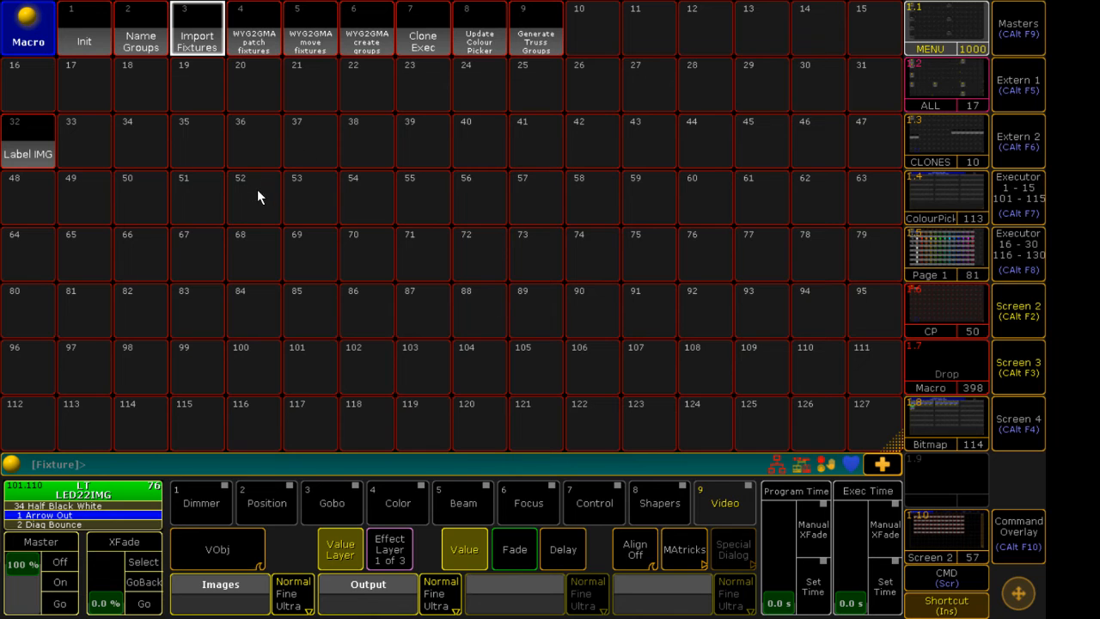
left_click(245, 30)
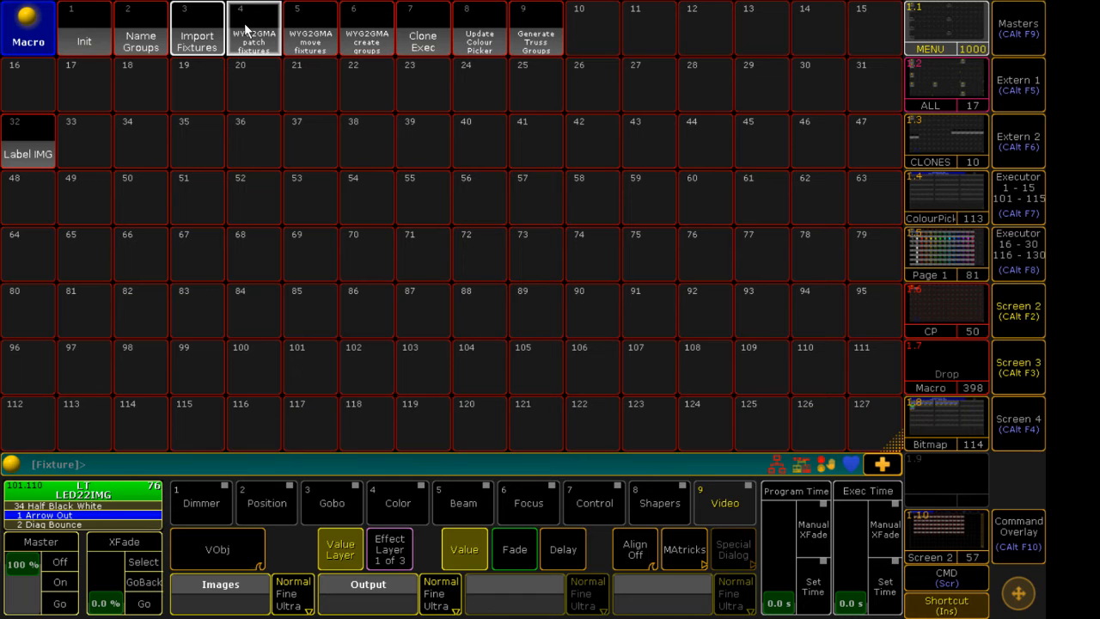
left_click(245, 30)
Run the WYG2GMA move fixtures and create groups macros, and show the groups view.
left_click(310, 30)
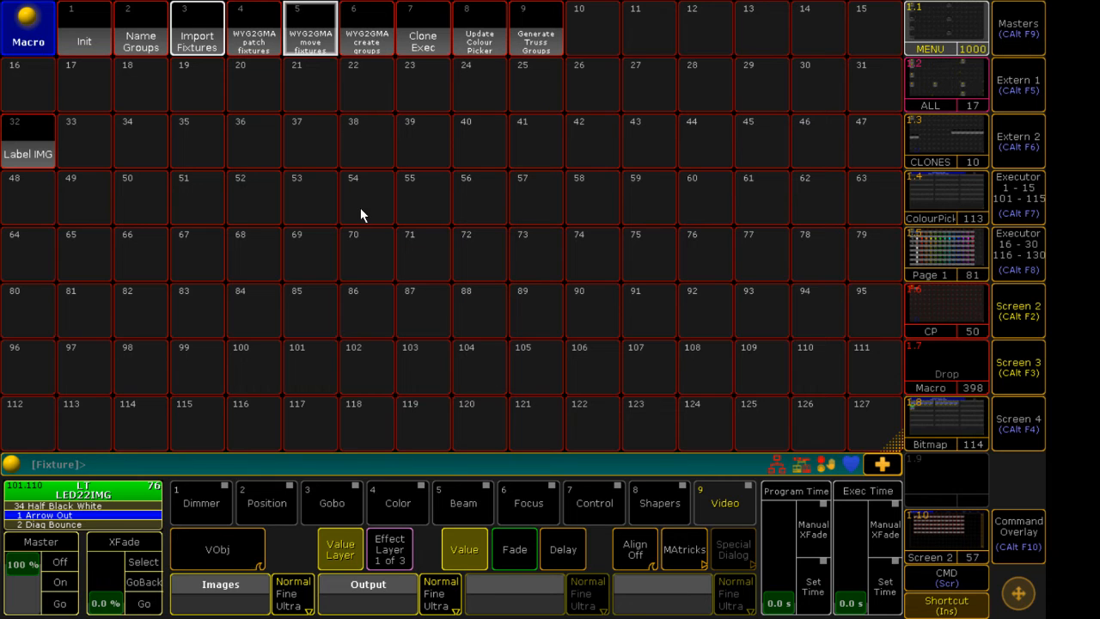
left_click(367, 30)
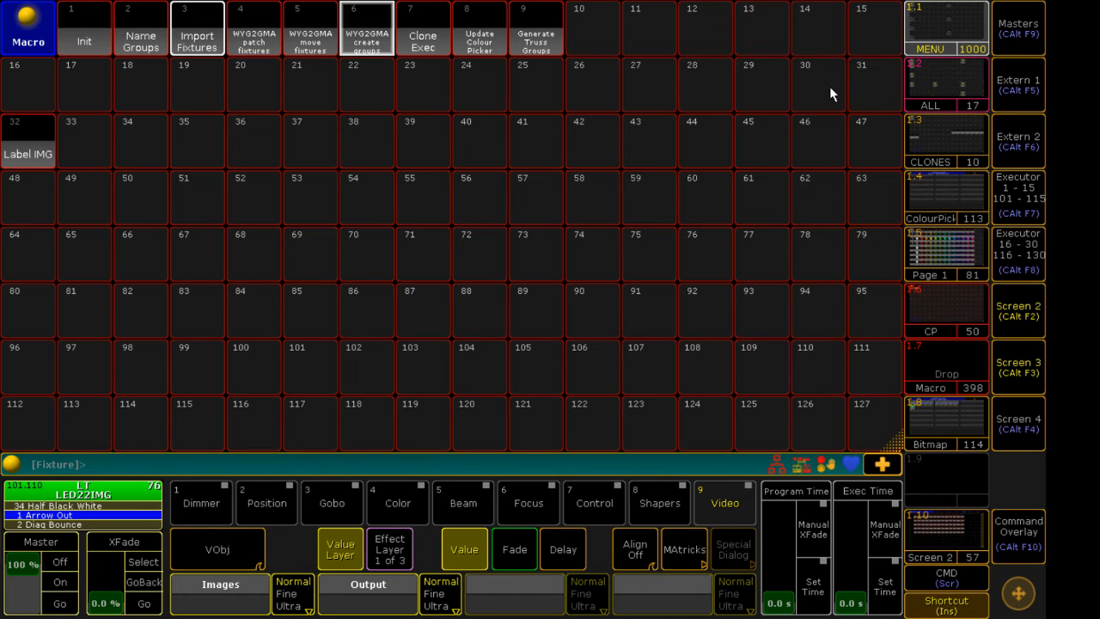
left_click(910, 43)
left_click(541, 44)
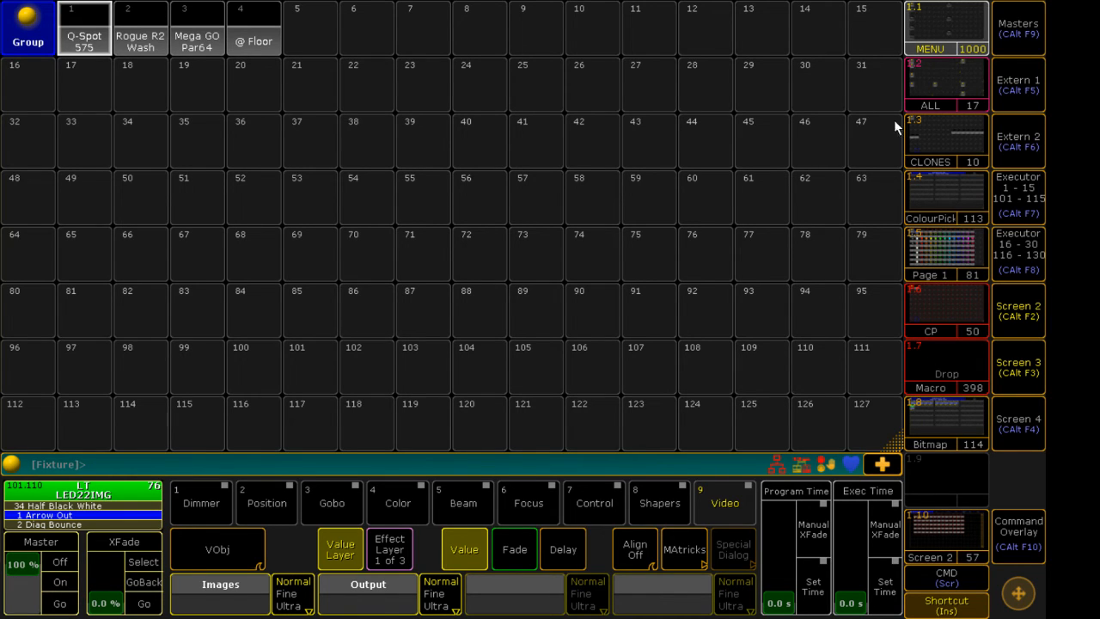
Return to the first macro page and run the Generate Truss Groups macro with Floor as the position name.
left_click(919, 29)
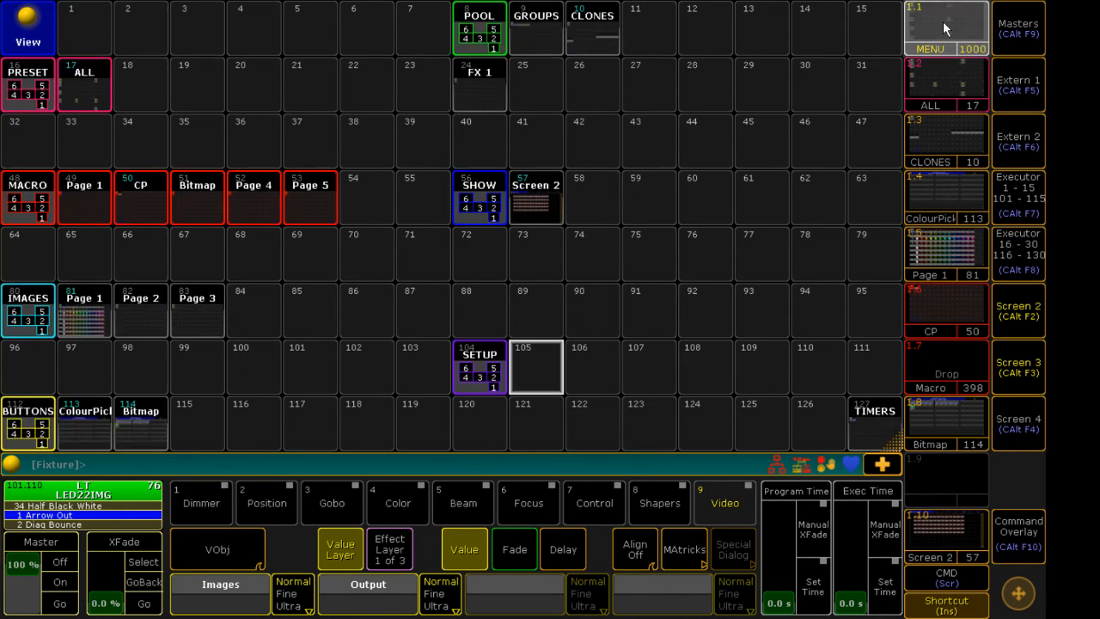
left_click(102, 211)
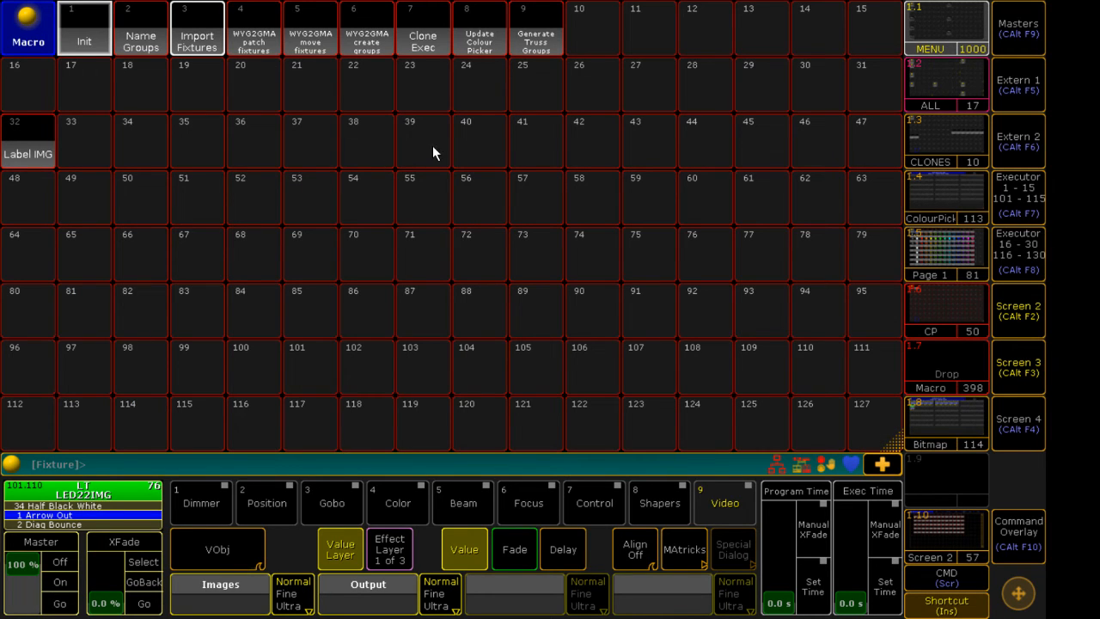
left_click(538, 53)
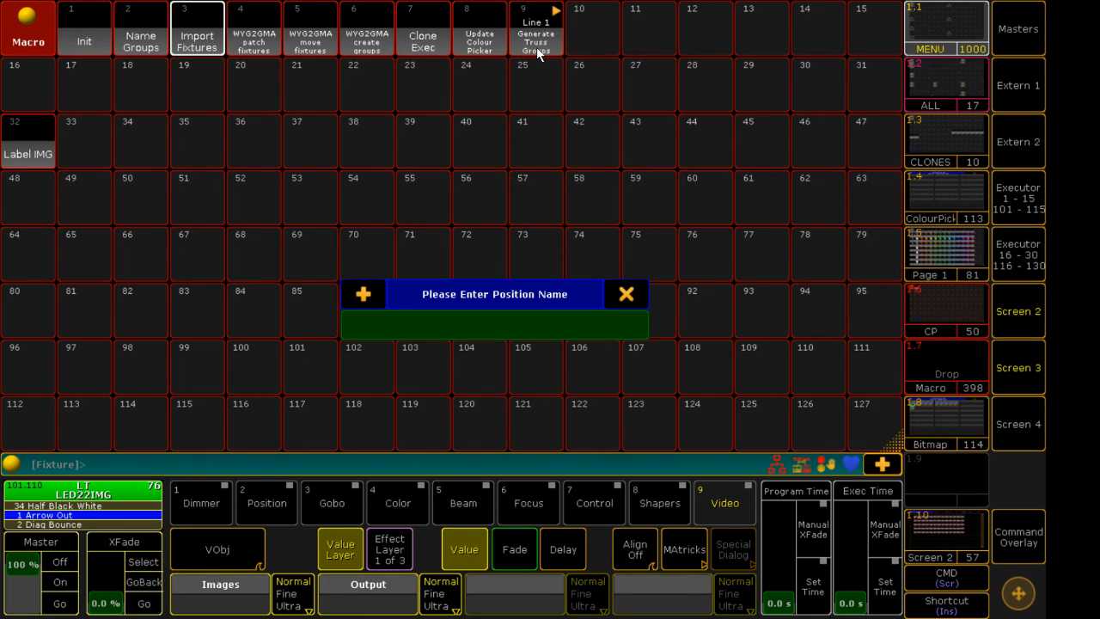
type("Floor")
key("Return")
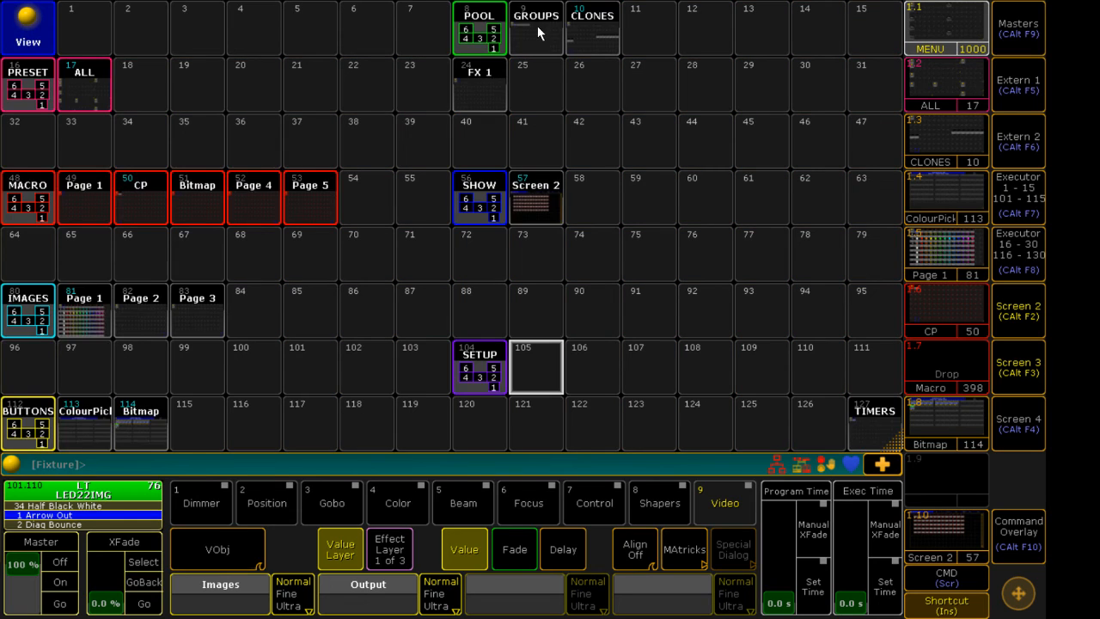
Check the Floor Qspot group by selecting it in the groups view, clear the selection and return to the first macro page.
left_click(537, 33)
left_click(20, 147)
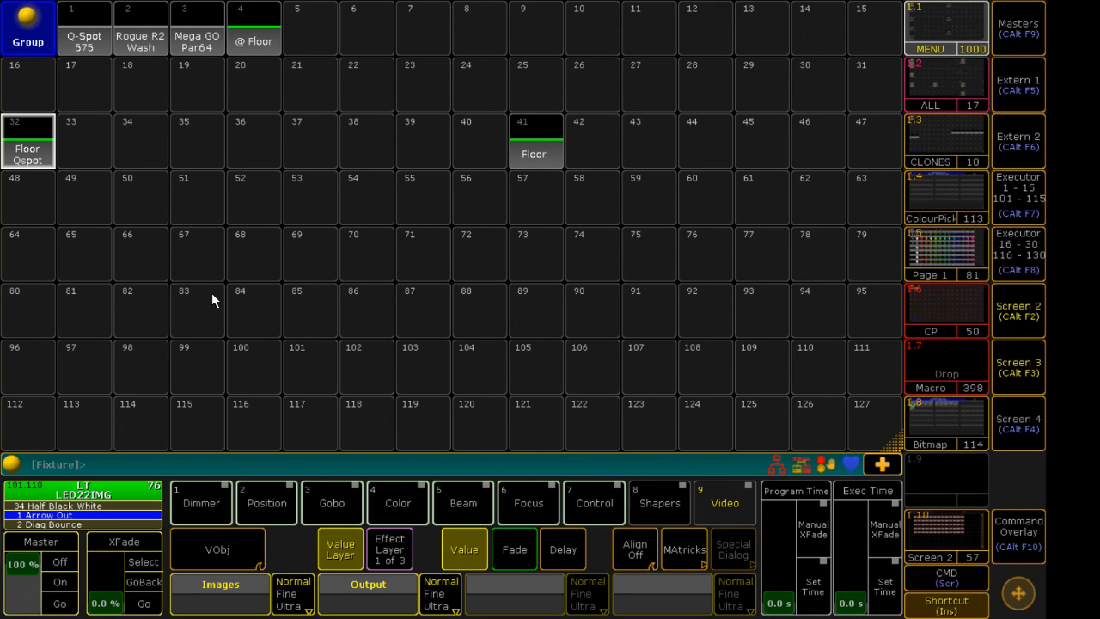
key("c")
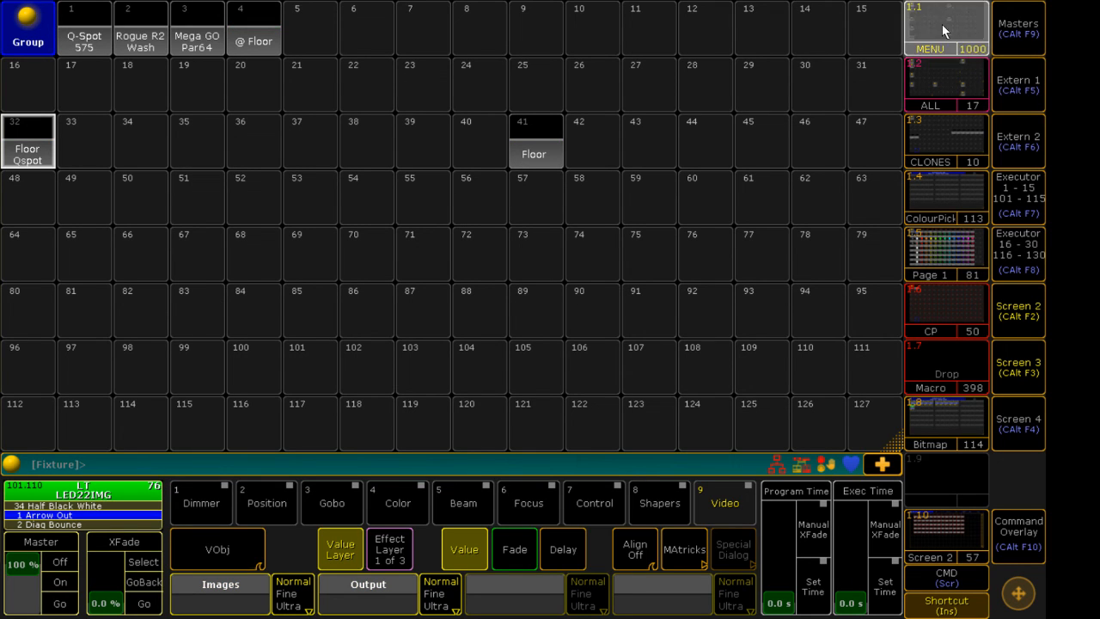
left_click(969, 30)
left_click(90, 194)
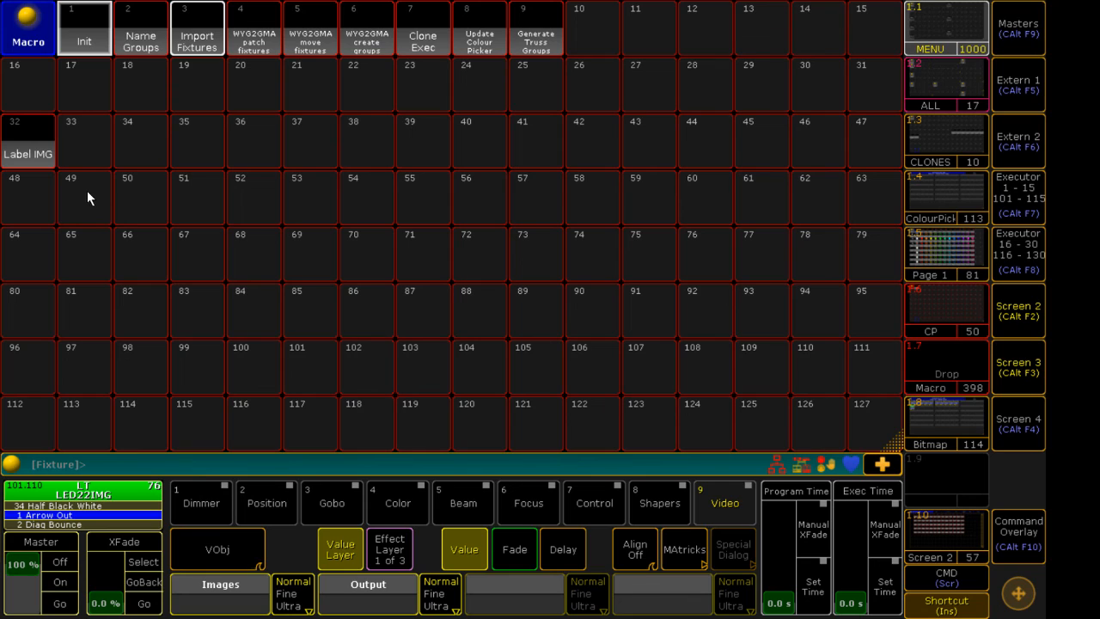